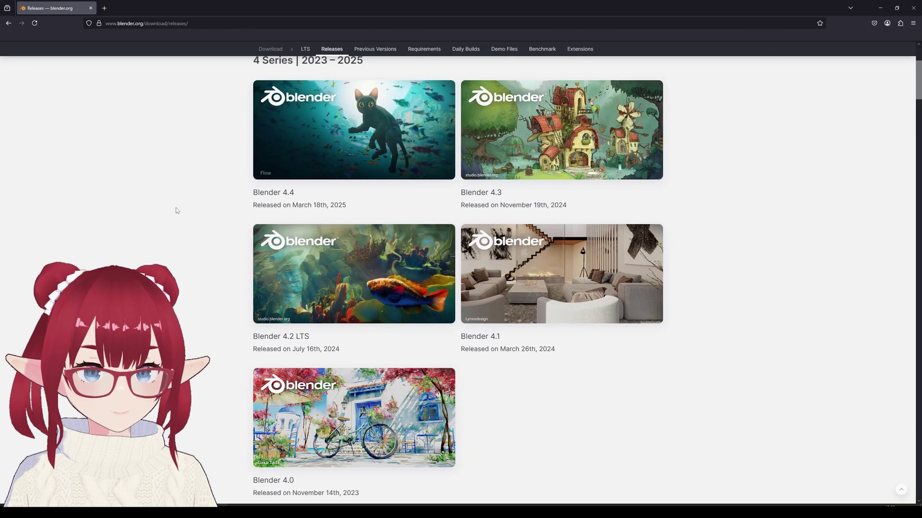
{"action": "scroll", "coordinate": [175, 210], "scroll_direction": "up", "scroll_amount": 3}
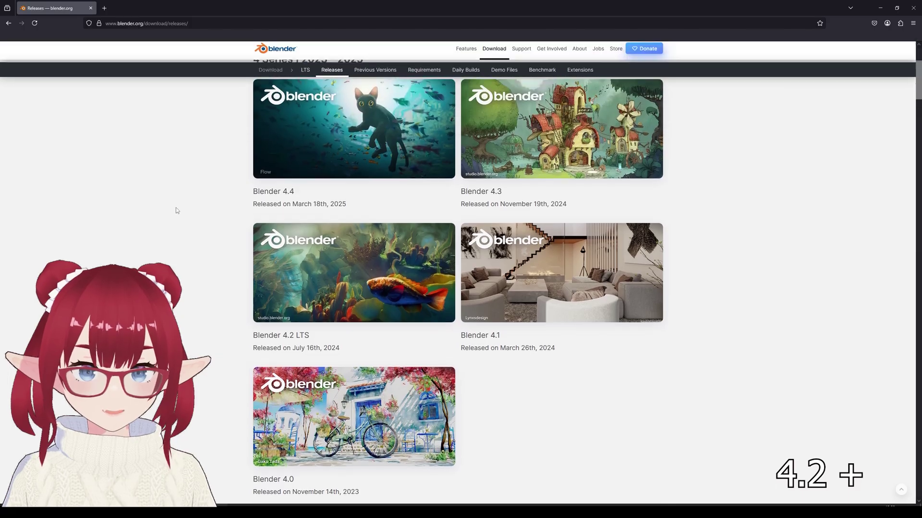
{"action": "scroll", "coordinate": [177, 202], "scroll_direction": "up", "scroll_amount": 2}
{"action": "left_click", "coordinate": [279, 77]}
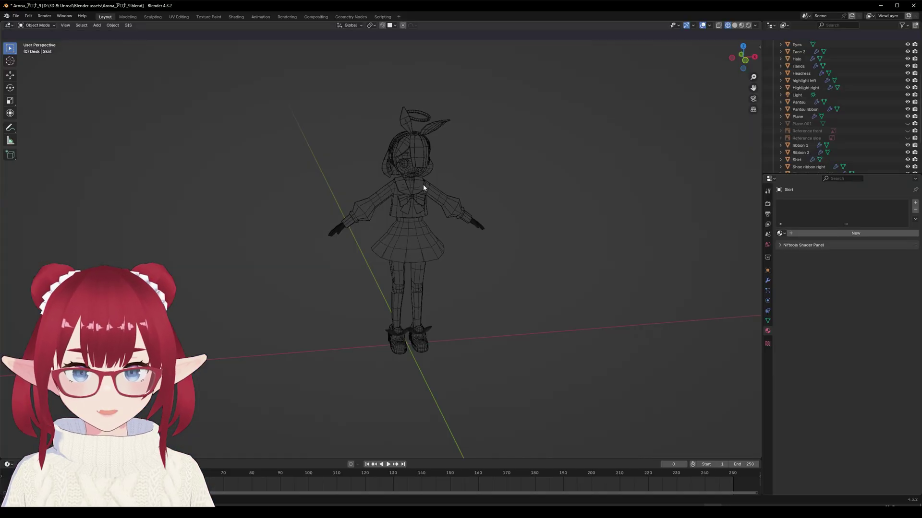
Show the character in Material Preview shading and add a new material to the skirt.
{"action": "scroll", "coordinate": [423, 184], "scroll_direction": "up", "scroll_amount": 4}
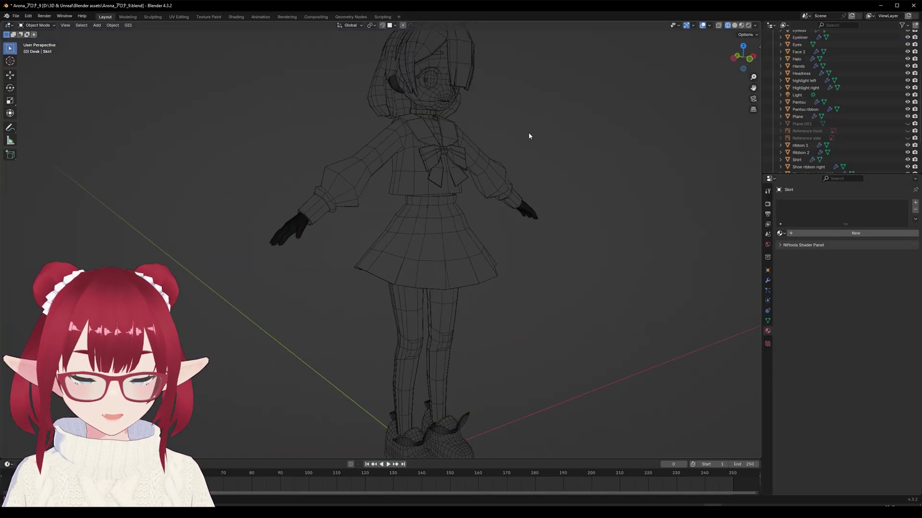
{"action": "left_click", "coordinate": [735, 26]}
{"action": "left_click", "coordinate": [742, 25]}
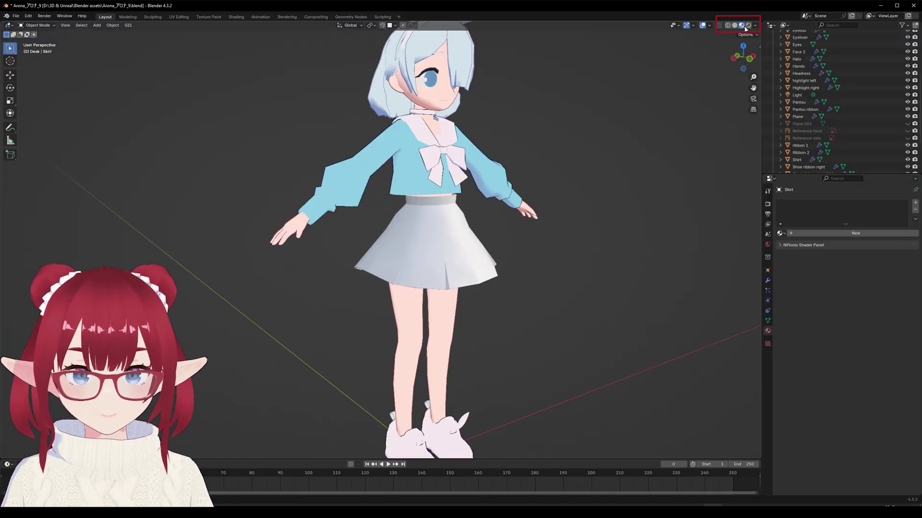
{"action": "scroll", "coordinate": [514, 162], "scroll_direction": "down", "scroll_amount": 3}
{"action": "middle_click_drag", "start_coordinate": [509, 165], "coordinate": [434, 198]}
{"action": "scroll", "coordinate": [433, 199], "scroll_direction": "up", "scroll_amount": 4}
{"action": "middle_click_drag", "start_coordinate": [508, 211], "coordinate": [469, 215], "text": "shift"}
{"action": "scroll", "coordinate": [431, 230], "scroll_direction": "down", "scroll_amount": 2}
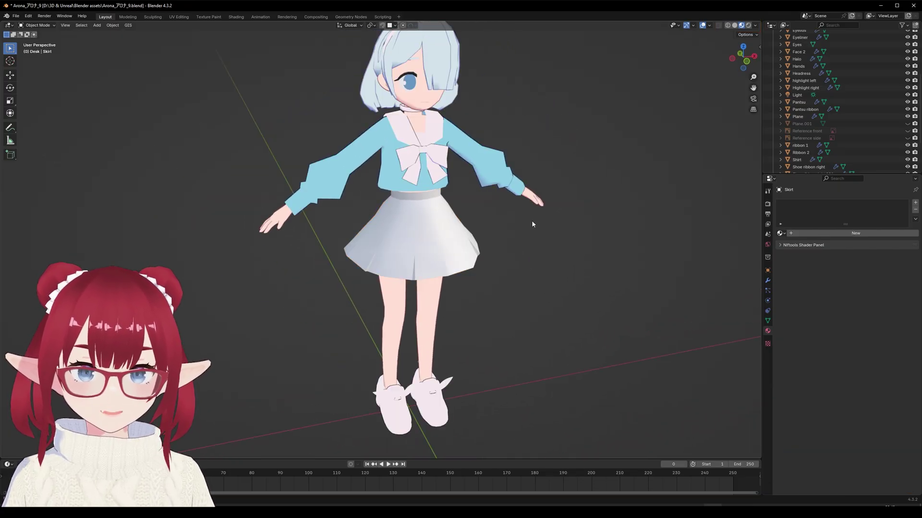
{"action": "middle_click_drag", "start_coordinate": [531, 224], "coordinate": [523, 217]}
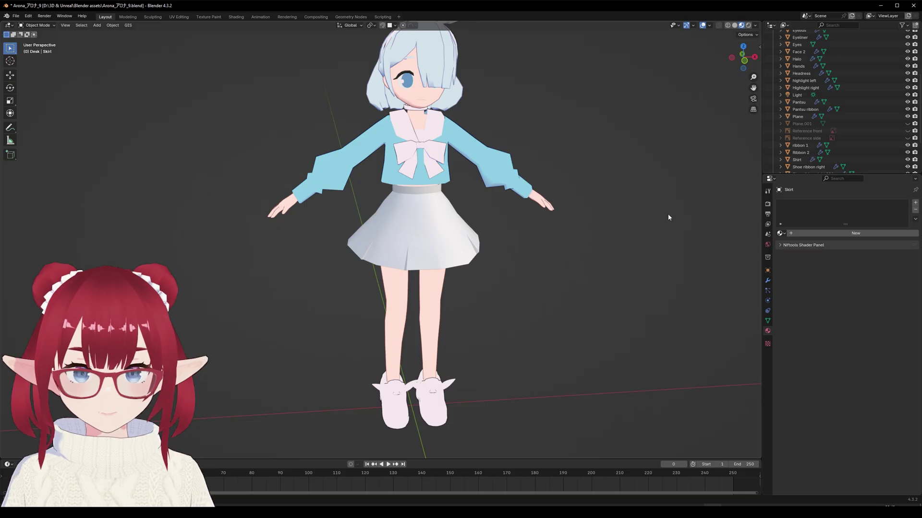
{"action": "left_click", "coordinate": [791, 235]}
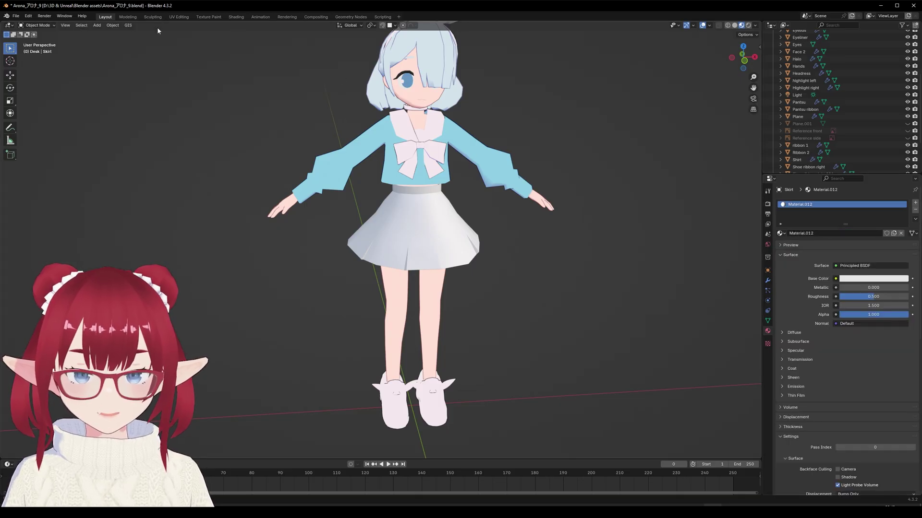
Try to paint a stroke on the skirt's front in the Texture Paint workspace and check the info log.
{"action": "left_click", "coordinate": [210, 18]}
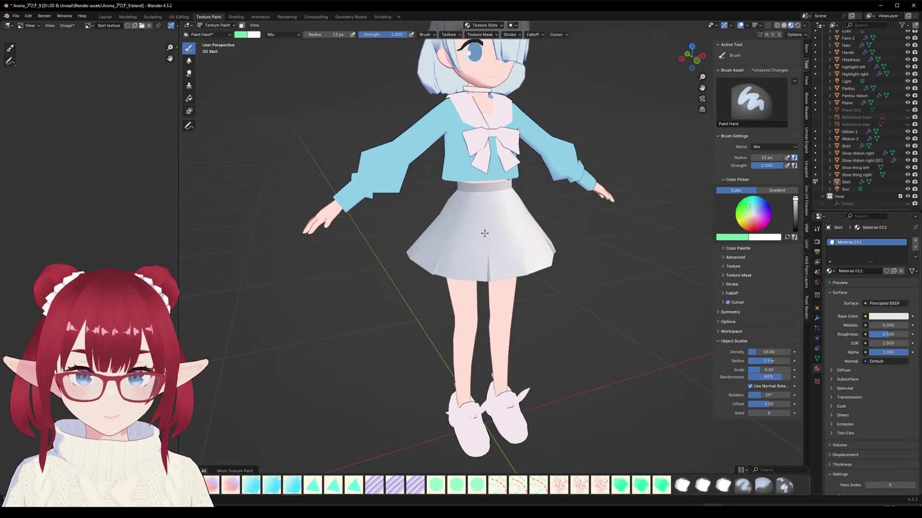
{"action": "scroll", "coordinate": [480, 230], "scroll_direction": "up", "scroll_amount": 4}
{"action": "scroll", "coordinate": [569, 489], "scroll_direction": "down", "scroll_amount": 2}
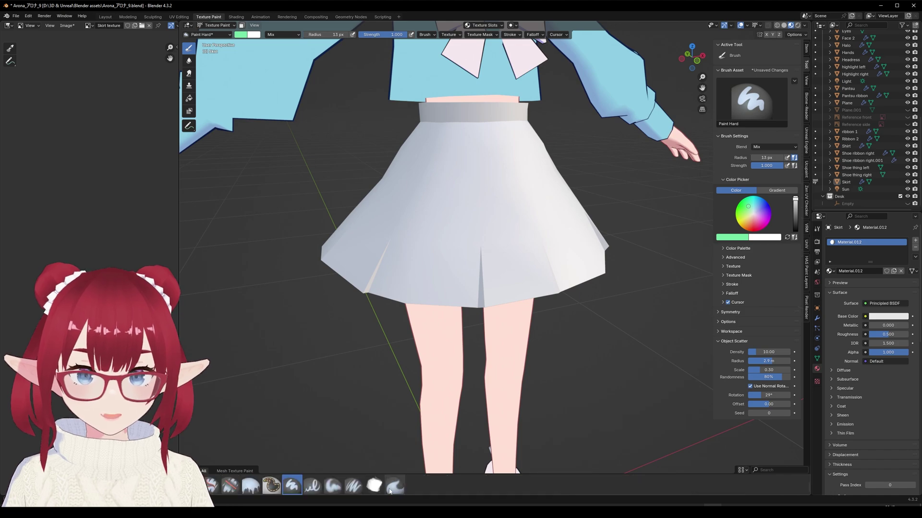
{"action": "mouse_move", "coordinate": [431, 251]}
{"action": "left_mouse_down"}
{"action": "mouse_move", "coordinate": [409, 255]}
{"action": "mouse_move", "coordinate": [452, 161]}
{"action": "left_mouse_up"}
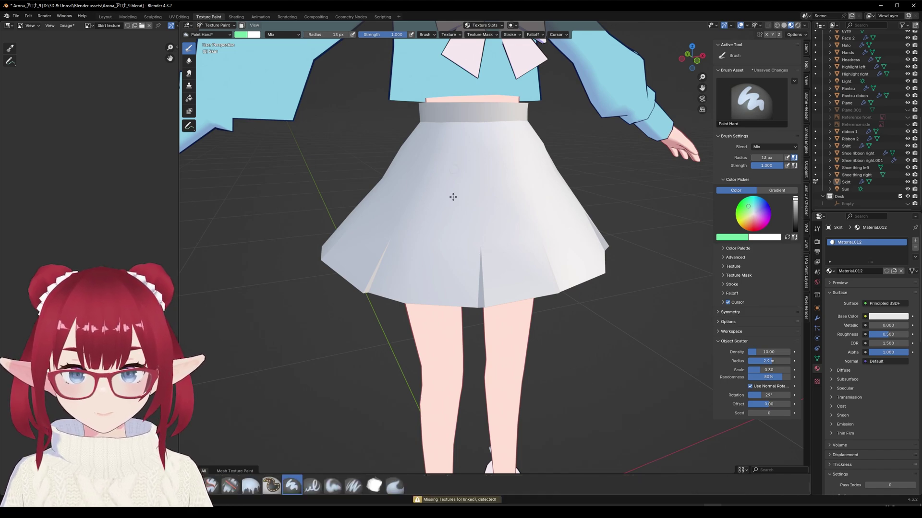
{"action": "left_click", "coordinate": [427, 502]}
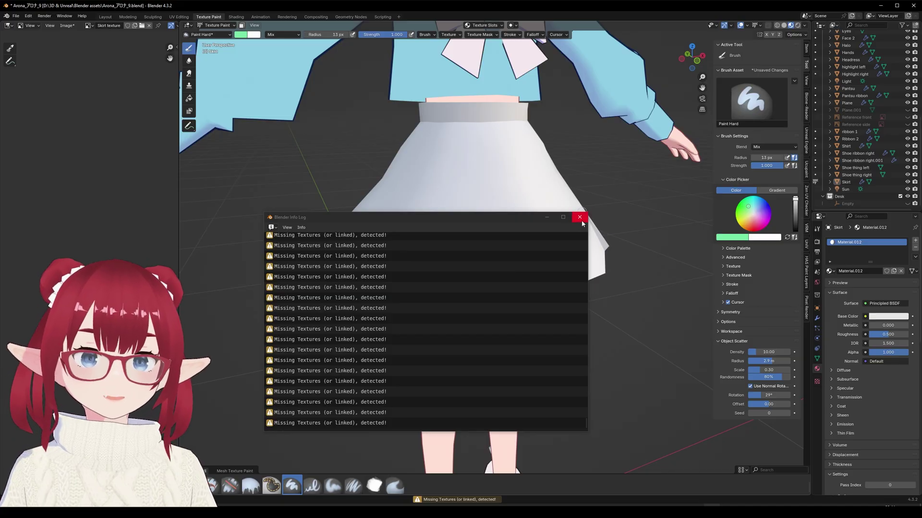
{"action": "left_click", "coordinate": [580, 218]}
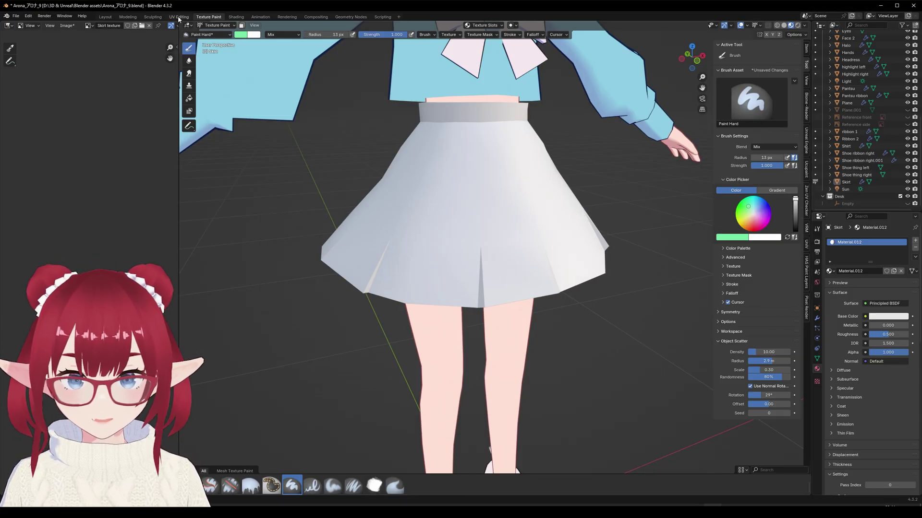
Examine the skirt's mesh, seams and UV layout in the UV Editing workspace.
{"action": "scroll", "coordinate": [378, 132], "scroll_direction": "down", "scroll_amount": 3}
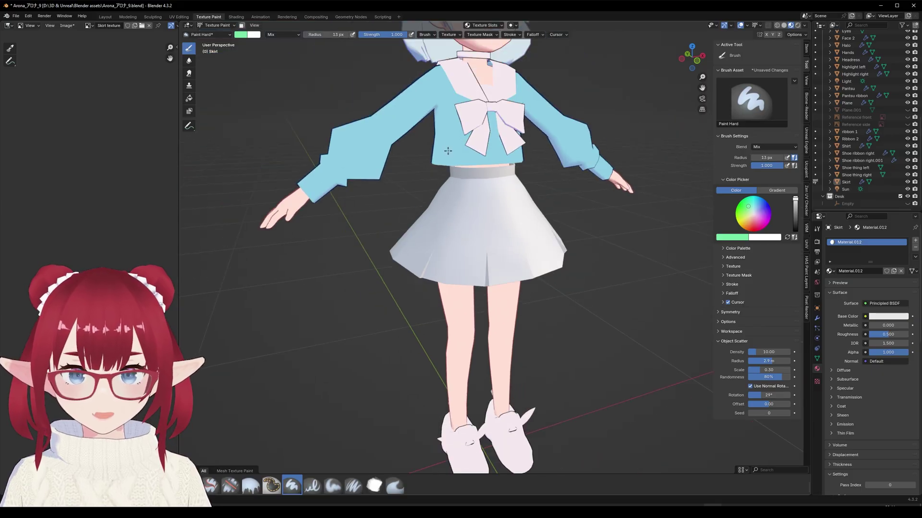
{"action": "left_click", "coordinate": [179, 17]}
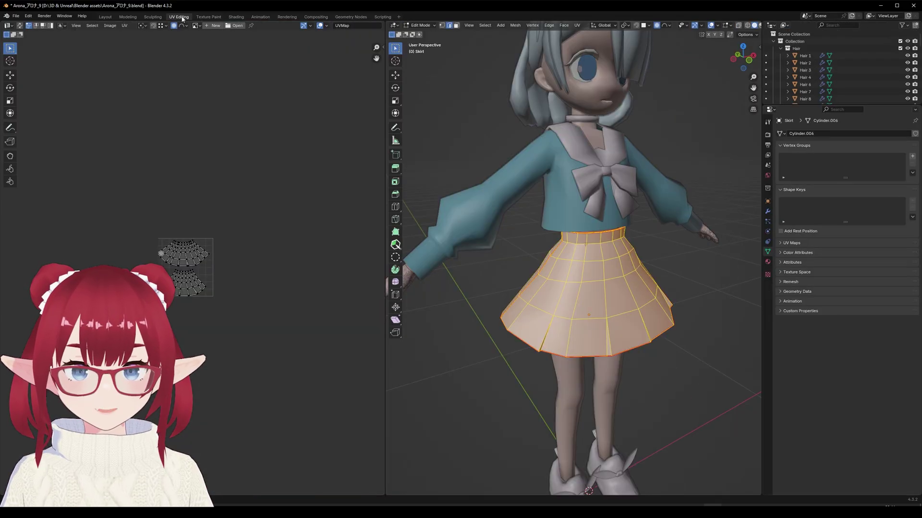
{"action": "left_click", "coordinate": [716, 263]}
{"action": "scroll", "coordinate": [669, 289], "scroll_direction": "up", "scroll_amount": 1}
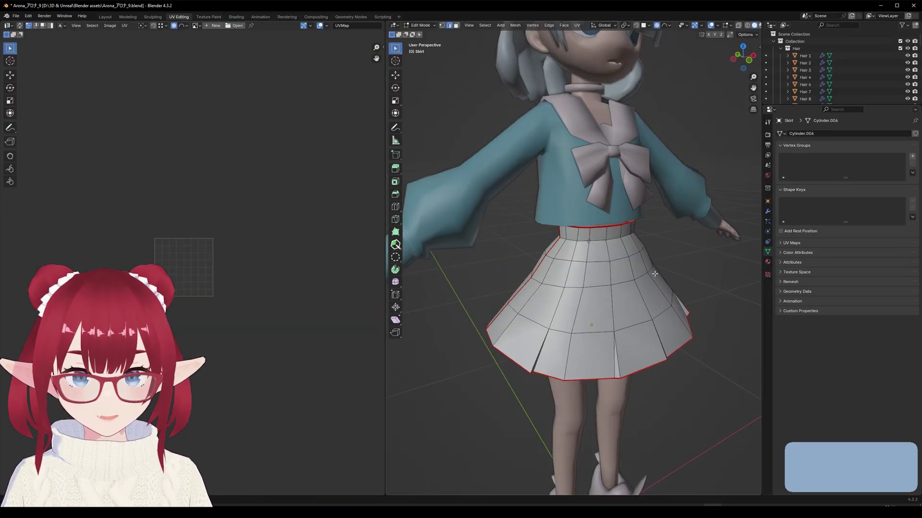
{"action": "middle_click_drag", "start_coordinate": [668, 288], "coordinate": [632, 235], "text": "shift"}
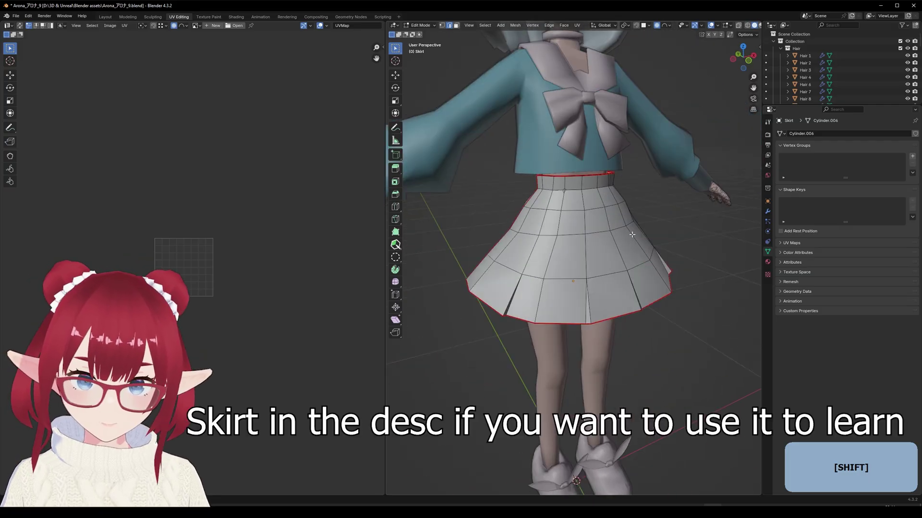
{"action": "scroll", "coordinate": [530, 232], "scroll_direction": "up", "scroll_amount": 2}
{"action": "scroll", "coordinate": [183, 241], "scroll_direction": "up", "scroll_amount": 6}
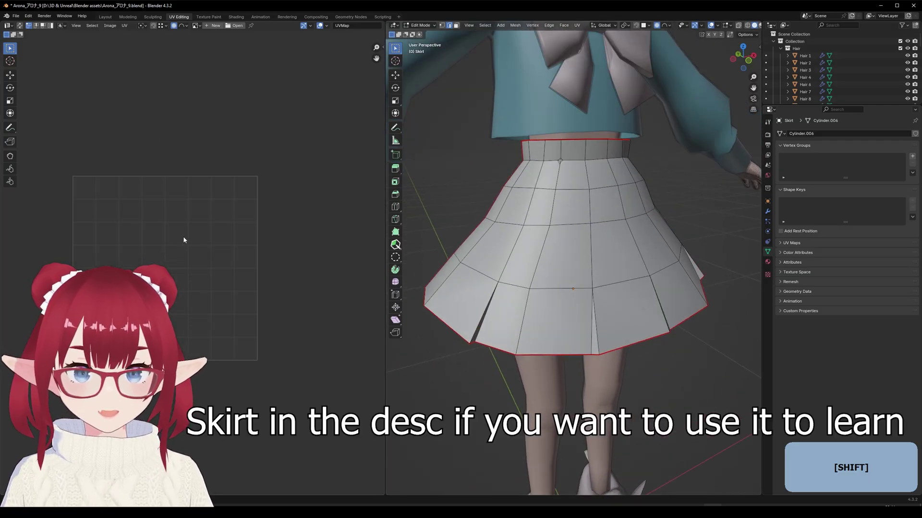
{"action": "key", "text": "a"}
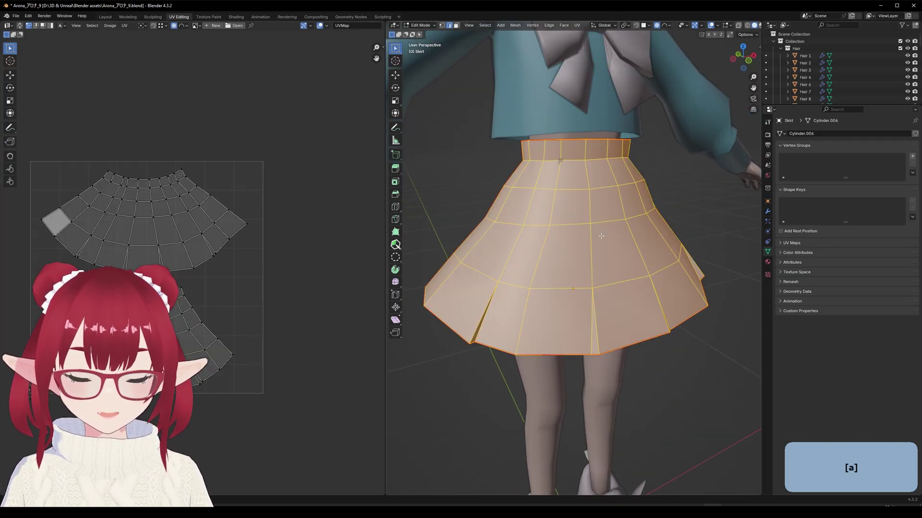
{"action": "key", "text": "alt+a"}
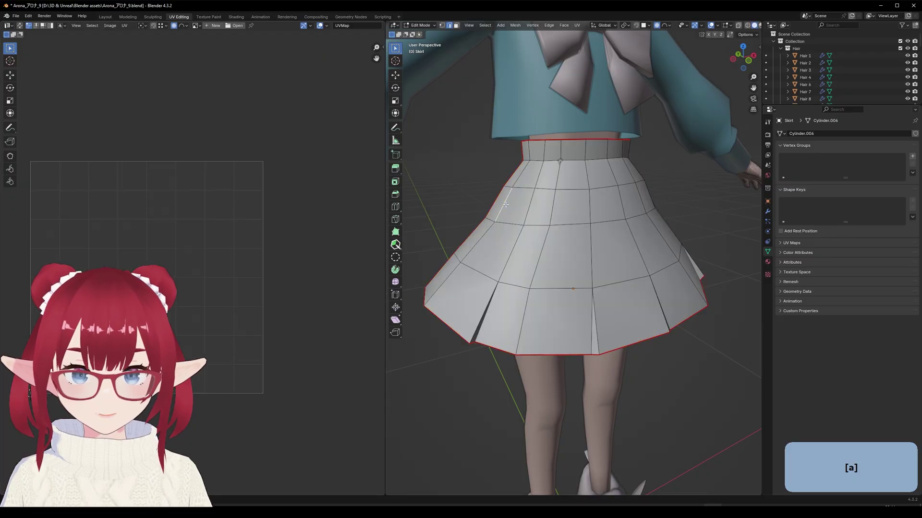
Mark the run of lengthwise edges along the skirt's side as a seam.
{"action": "left_click", "coordinate": [448, 277], "text": "shift"}
{"action": "right_click", "coordinate": [465, 259]}
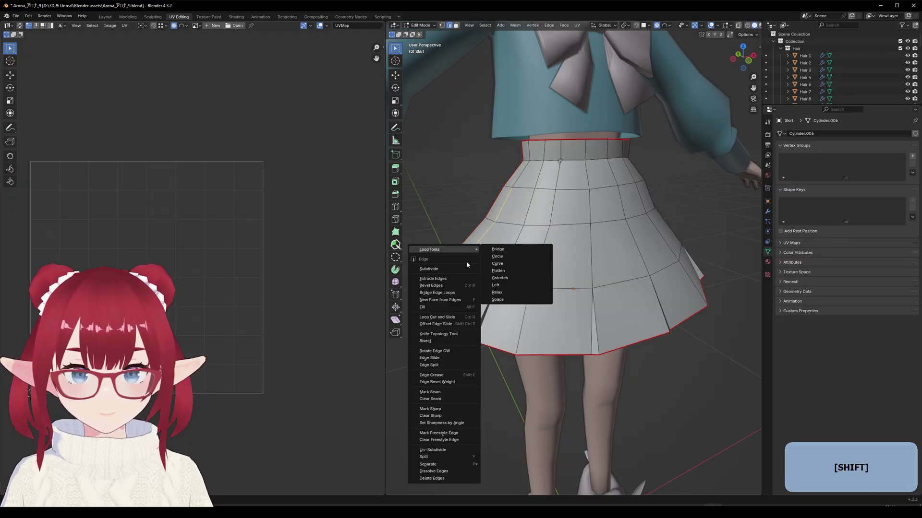
{"action": "left_click", "coordinate": [449, 393]}
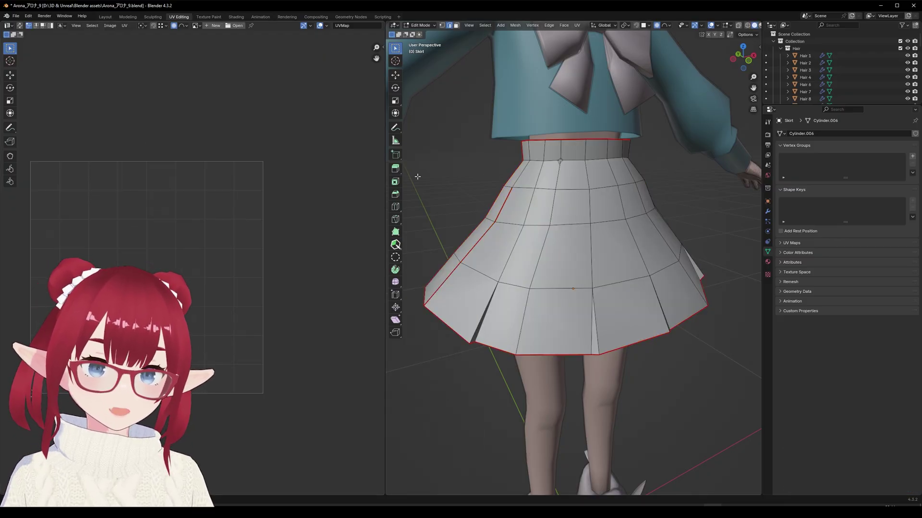
Select the whole skirt mesh and bring up its UV unwrapping options.
{"action": "key", "text": "a"}
{"action": "right_click", "coordinate": [509, 234]}
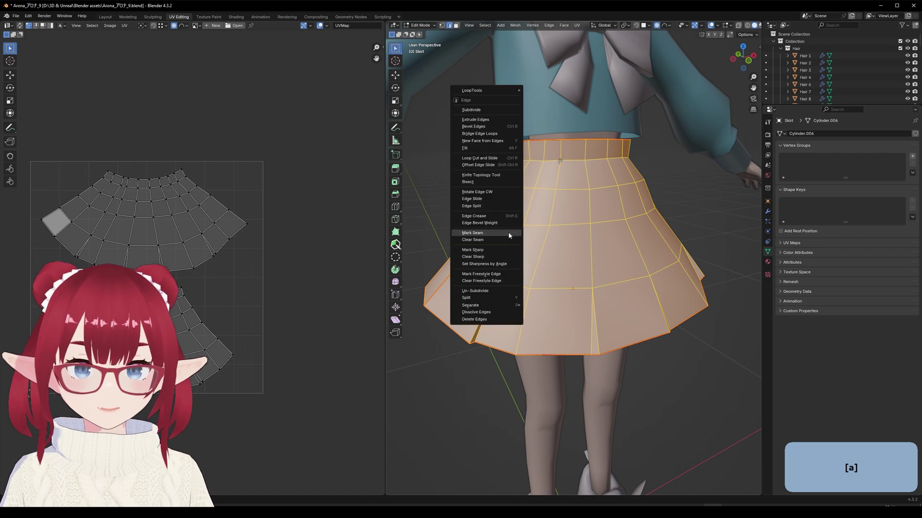
{"action": "left_click", "coordinate": [509, 234]}
{"action": "left_click", "coordinate": [577, 25]}
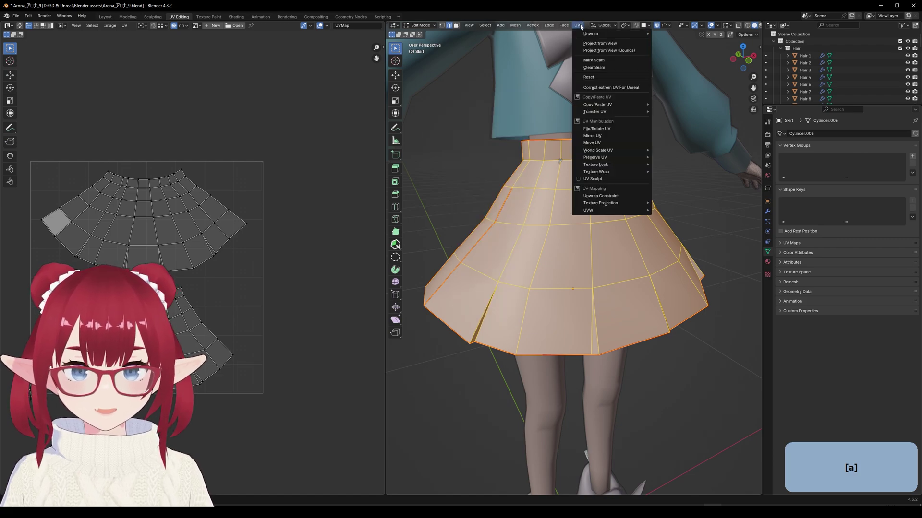
{"action": "mouse_move", "coordinate": [598, 35]}
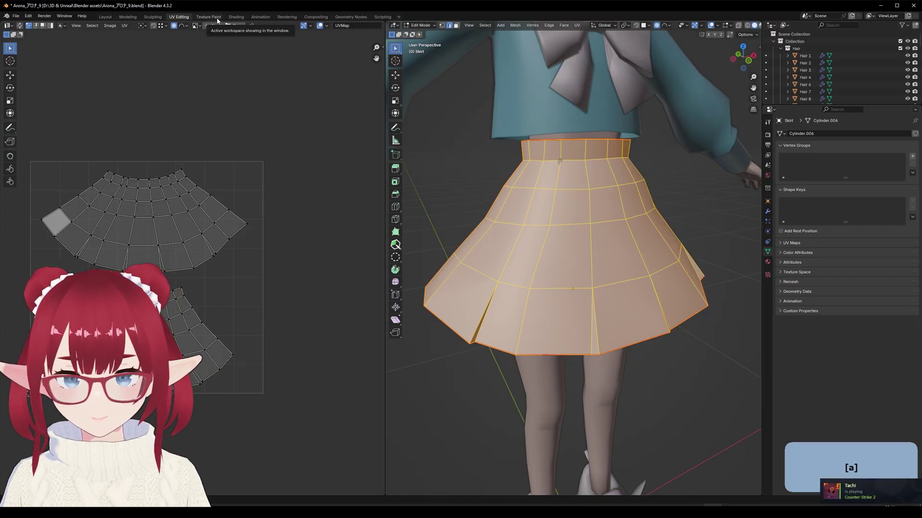
Switch to the Shading workspace and rename the skirt's material to "Skirt material".
{"action": "left_click", "coordinate": [235, 17]}
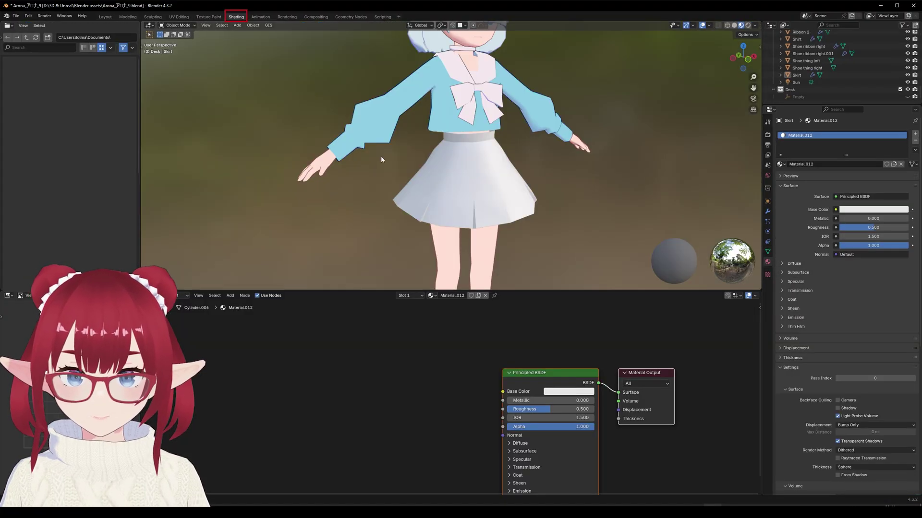
{"action": "left_click", "coordinate": [527, 333]}
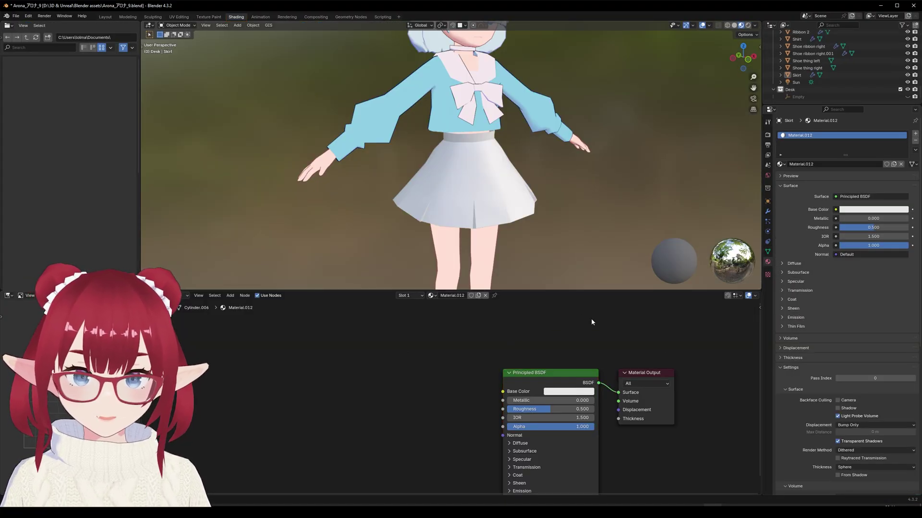
{"action": "middle_click_drag", "start_coordinate": [521, 341], "coordinate": [484, 361]}
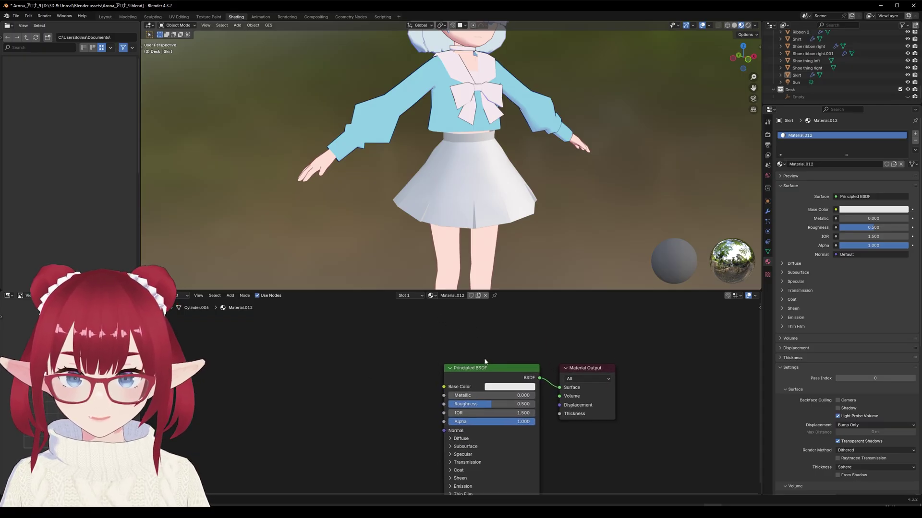
{"action": "left_click", "coordinate": [496, 371]}
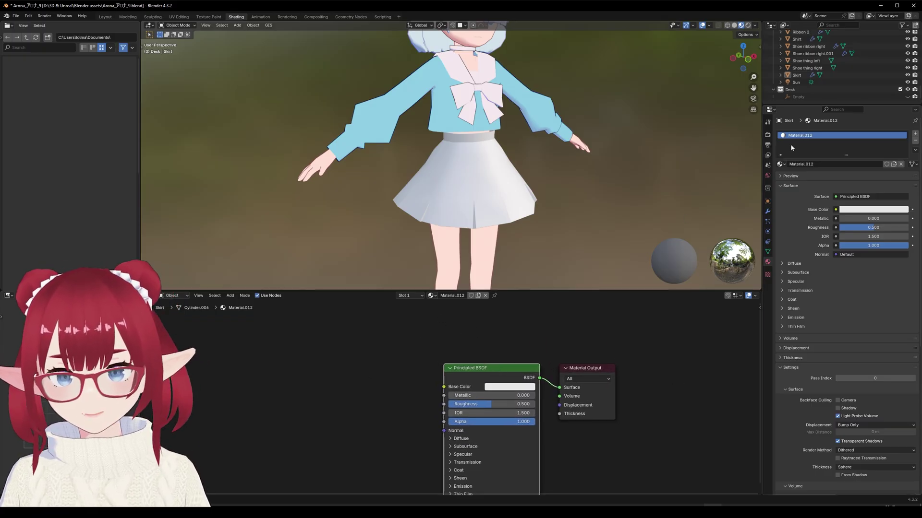
{"action": "type", "text": "Skirt material"}
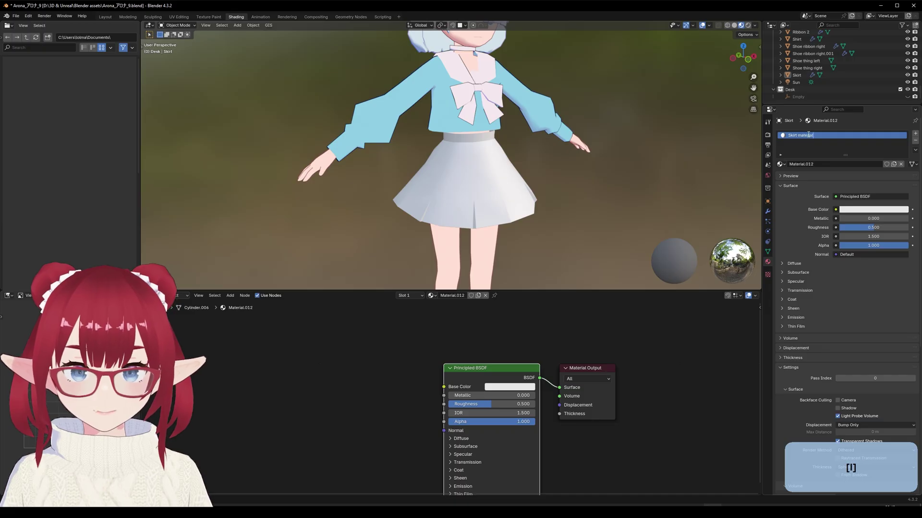
{"action": "key", "text": "Return"}
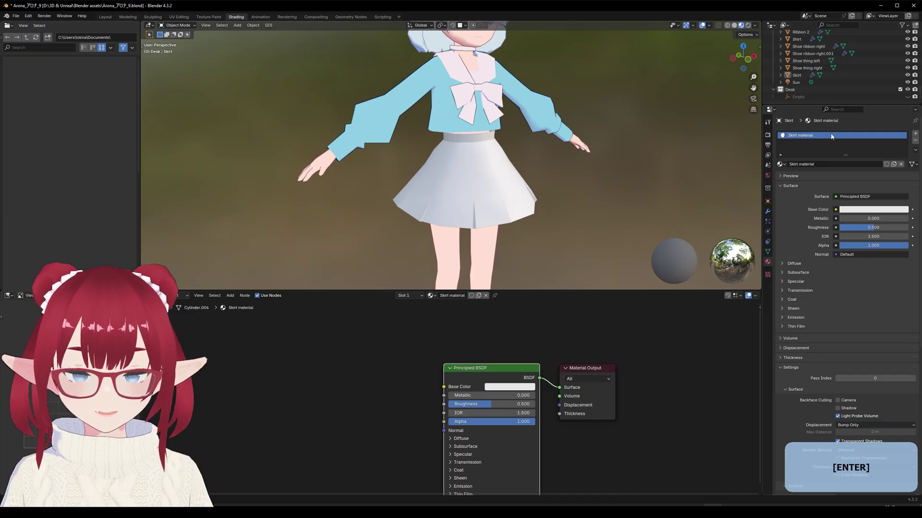
Change the skirt material's surface shader to Emission and connect a new Image Texture node to its Color input.
{"action": "left_click", "coordinate": [847, 197]}
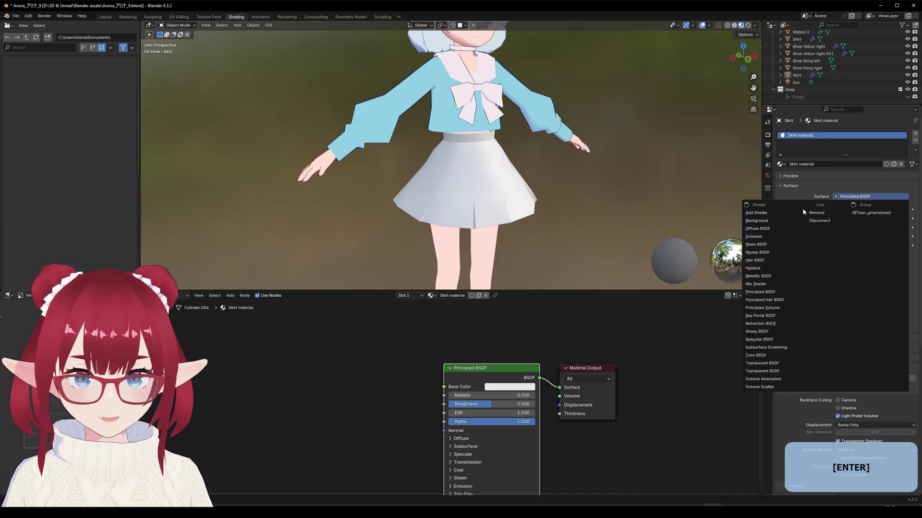
{"action": "left_click", "coordinate": [755, 239]}
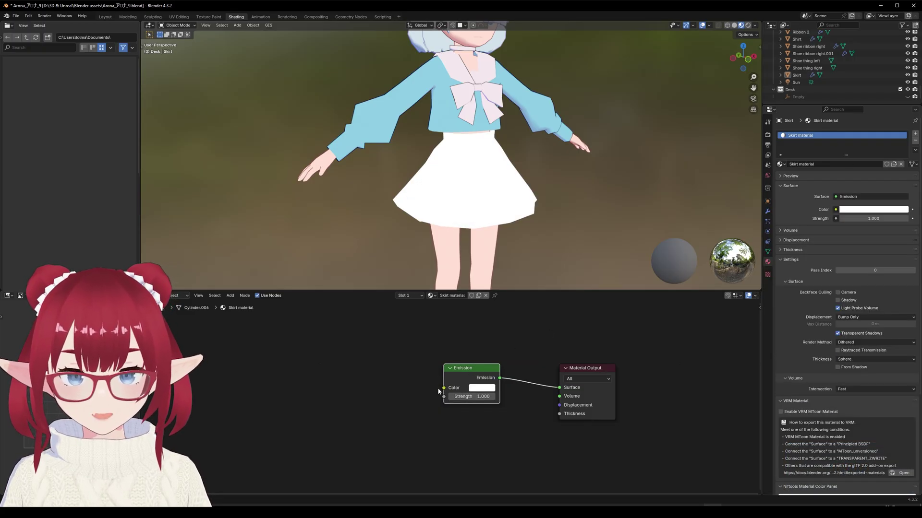
{"action": "left_click_drag", "start_coordinate": [392, 391], "coordinate": [393, 389]}
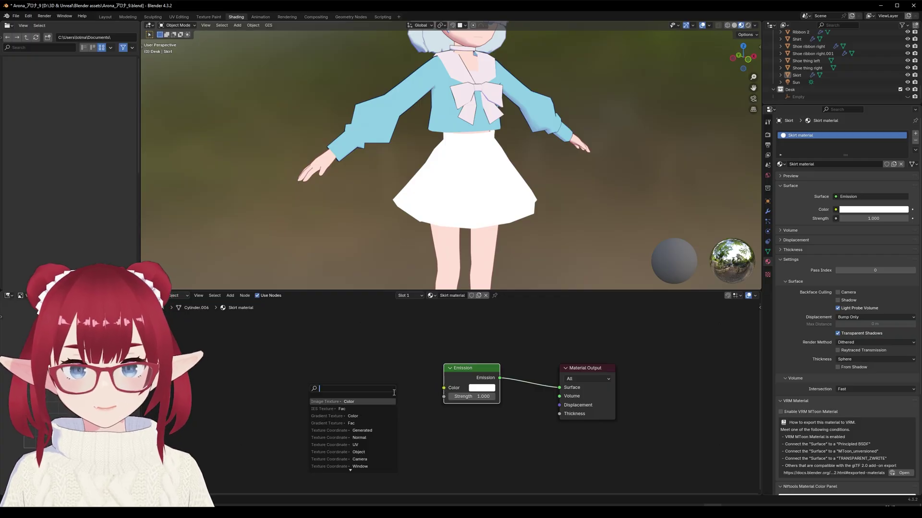
{"action": "type", "text": "image"}
{"action": "key", "text": "Return"}
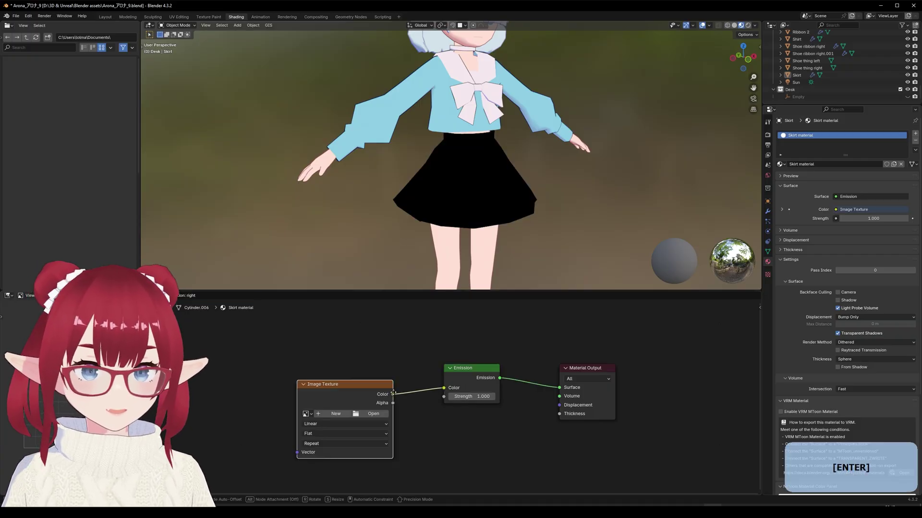
{"action": "left_click", "coordinate": [400, 390]}
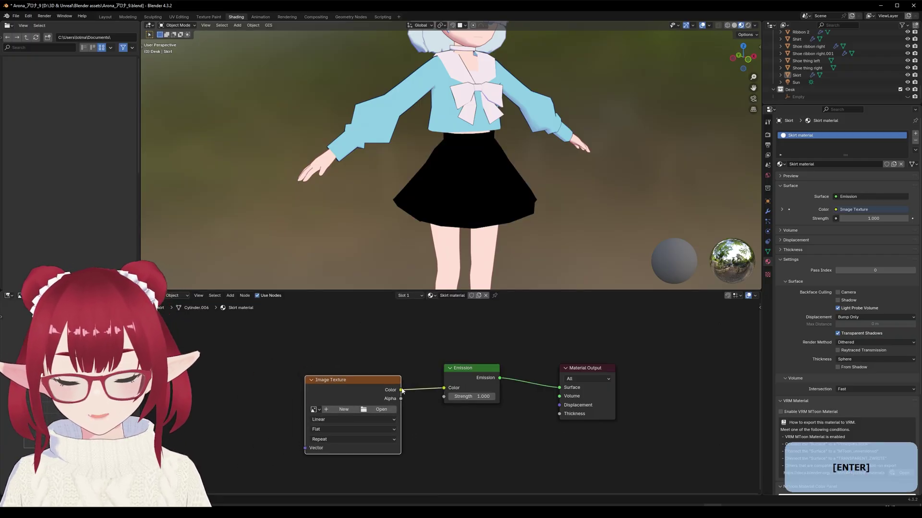
Create a new image named "Skirt_texture_2" in the Image Texture node, keeping the default size and color.
{"action": "left_click", "coordinate": [324, 414]}
{"action": "type", "text": "S"}
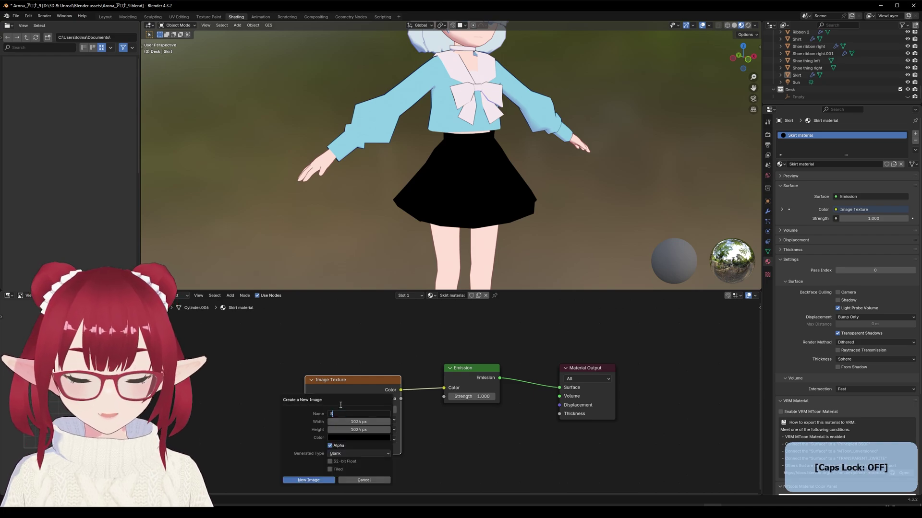
{"action": "type", "text": "kirt_texture"}
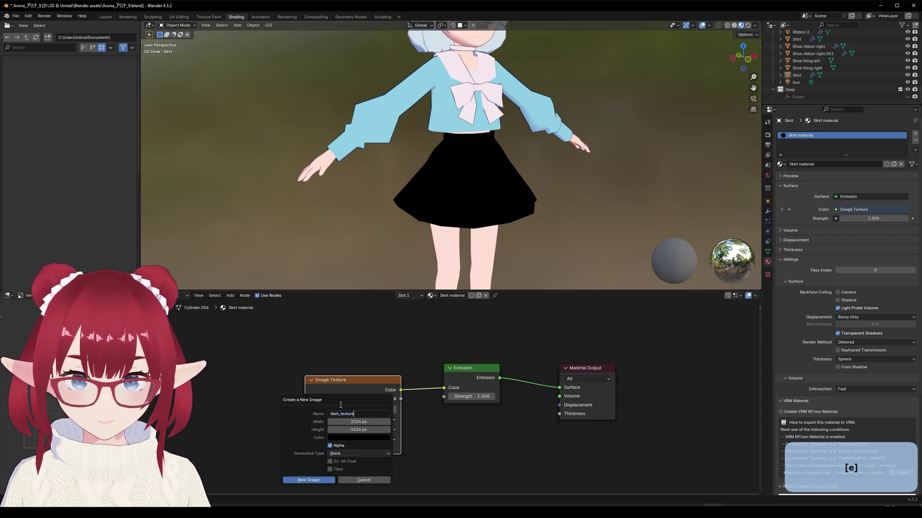
{"action": "type", "text": "_2"}
{"action": "key", "text": "Return"}
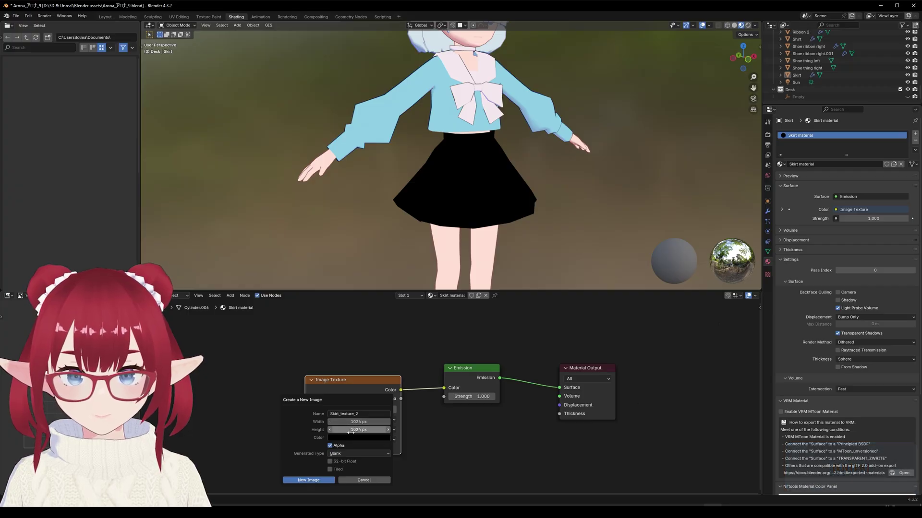
{"action": "left_click", "coordinate": [316, 481]}
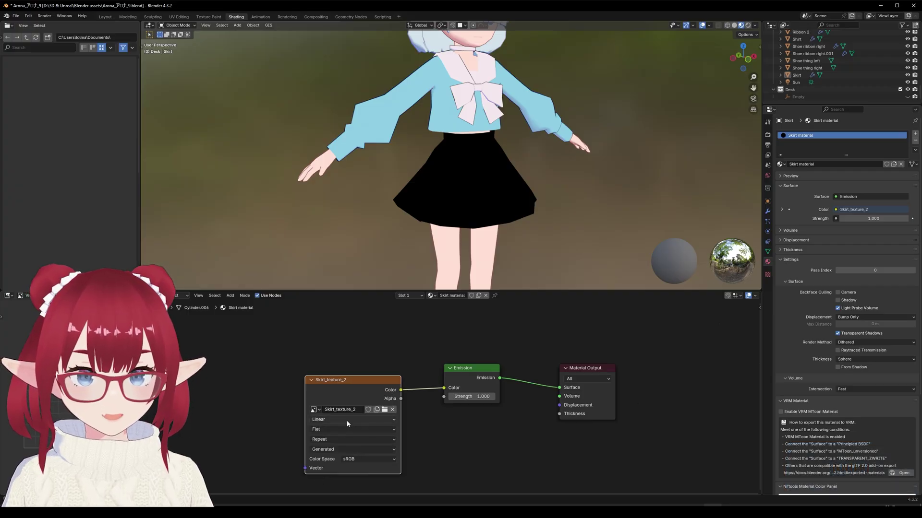
Switch to the Texture Paint workspace and bring the skirt into close view.
{"action": "key", "text": "q"}
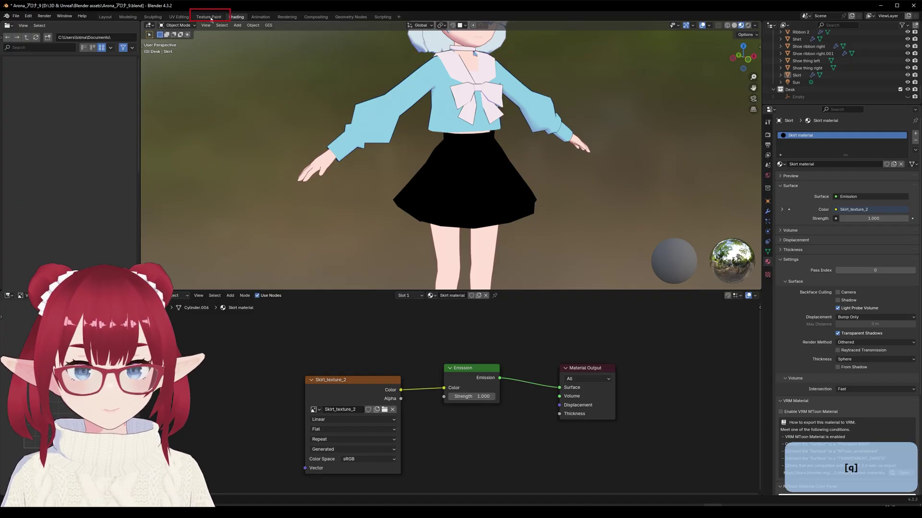
{"action": "left_click", "coordinate": [211, 18]}
{"action": "scroll", "coordinate": [476, 206], "scroll_direction": "up", "scroll_amount": 2}
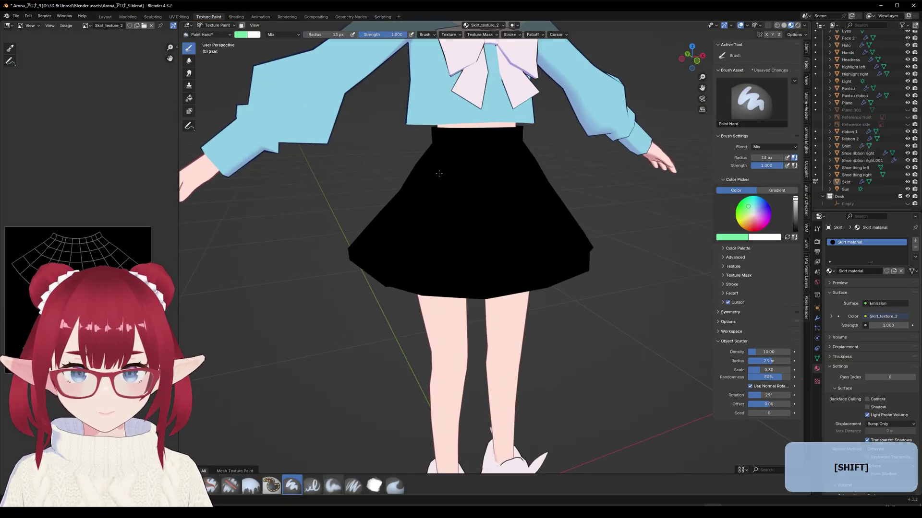
{"action": "middle_click_drag", "start_coordinate": [412, 156], "coordinate": [523, 217], "text": "shift"}
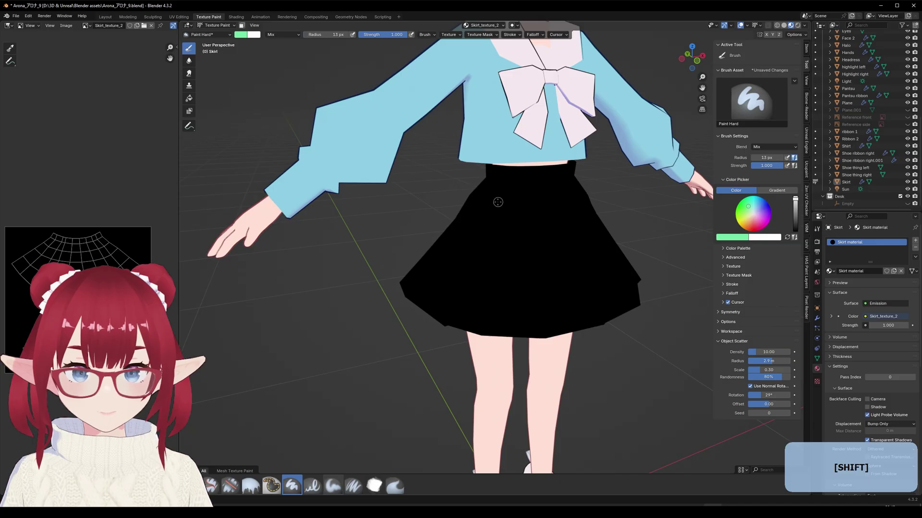
Test the brush with two green strokes down the front of the skirt and undo both.
{"action": "left_click_drag", "start_coordinate": [498, 202], "coordinate": [440, 277]}
{"action": "left_click_drag", "start_coordinate": [527, 193], "coordinate": [491, 288]}
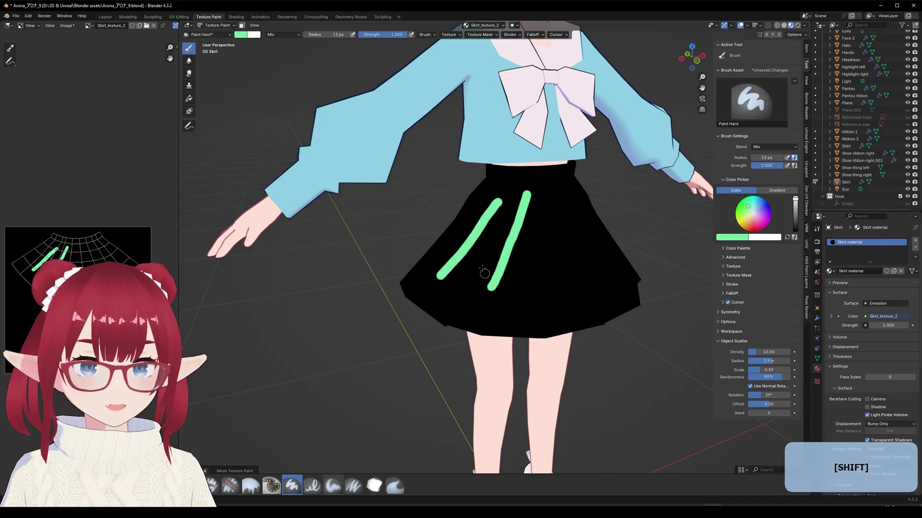
{"action": "key", "text": "ctrl+z"}
{"action": "key", "text": "ctrl+z"}
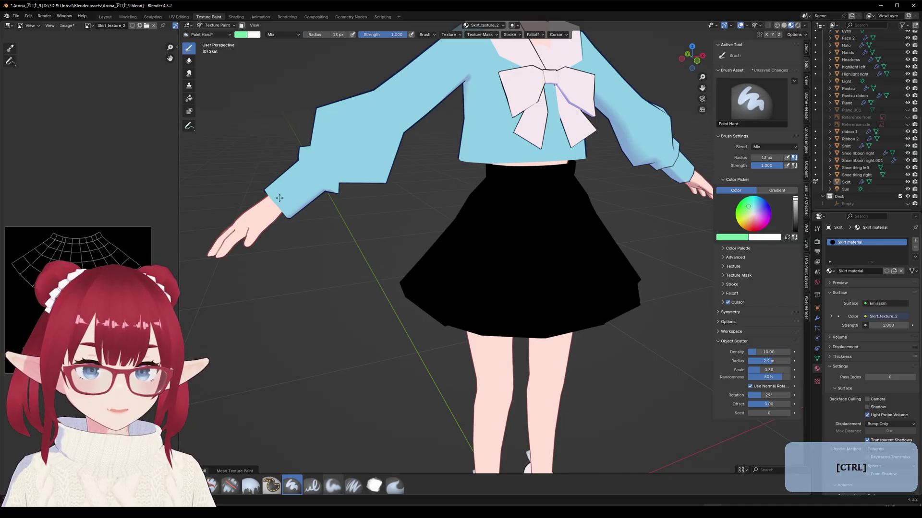
Widen the image editor beside the 3D viewport and switch it from View to Paint mode.
{"action": "left_click", "coordinate": [176, 46]}
{"action": "left_click_drag", "start_coordinate": [178, 108], "coordinate": [416, 96]}
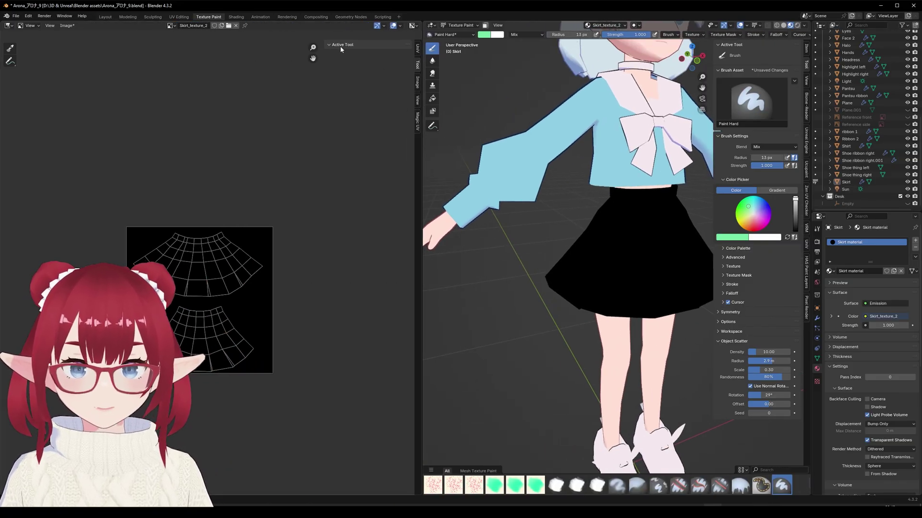
{"action": "key", "text": "n"}
{"action": "key", "text": "n"}
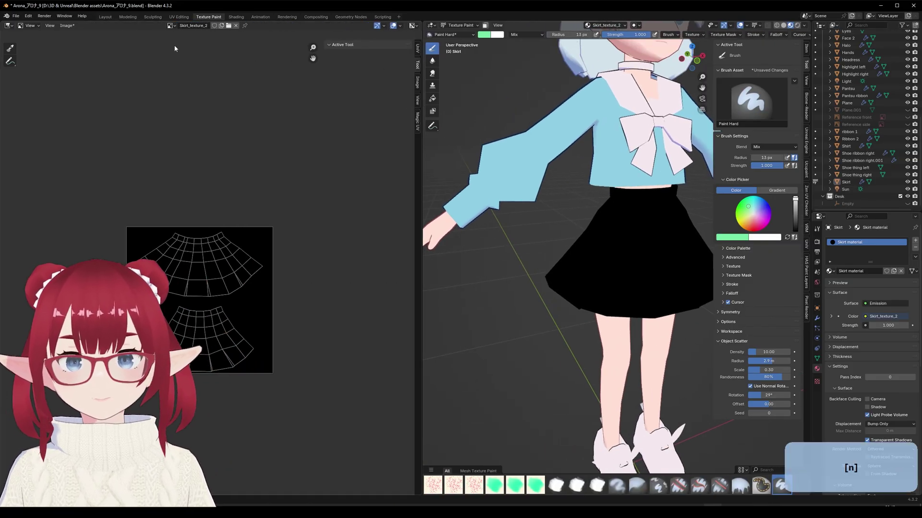
{"action": "mouse_move", "coordinate": [421, 297]}
{"action": "left_mouse_down"}
{"action": "mouse_move", "coordinate": [525, 315]}
{"action": "mouse_move", "coordinate": [208, 317]}
{"action": "mouse_move", "coordinate": [367, 334]}
{"action": "left_mouse_up"}
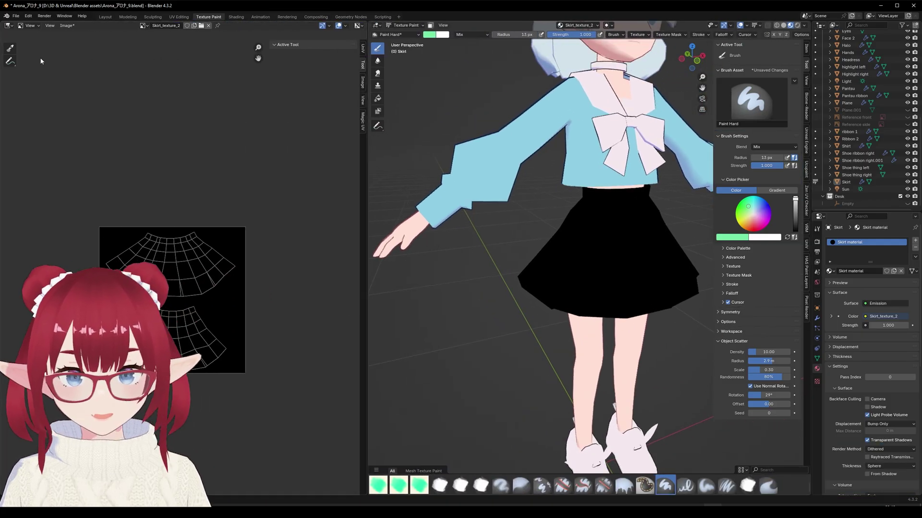
{"action": "left_click", "coordinate": [35, 26]}
{"action": "left_click", "coordinate": [32, 51]}
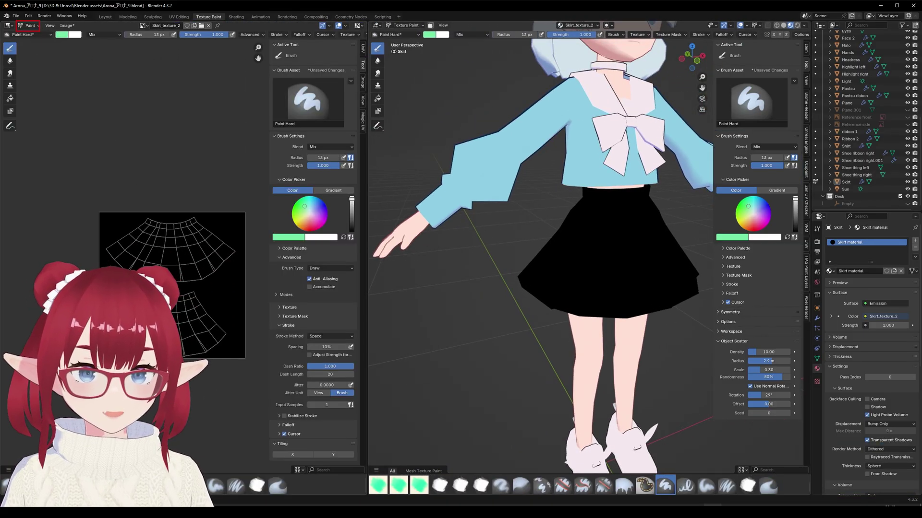
Try the Airbrush stroke method with one stroke on the skirt, undo it and restore the Space method.
{"action": "left_click", "coordinate": [332, 336]}
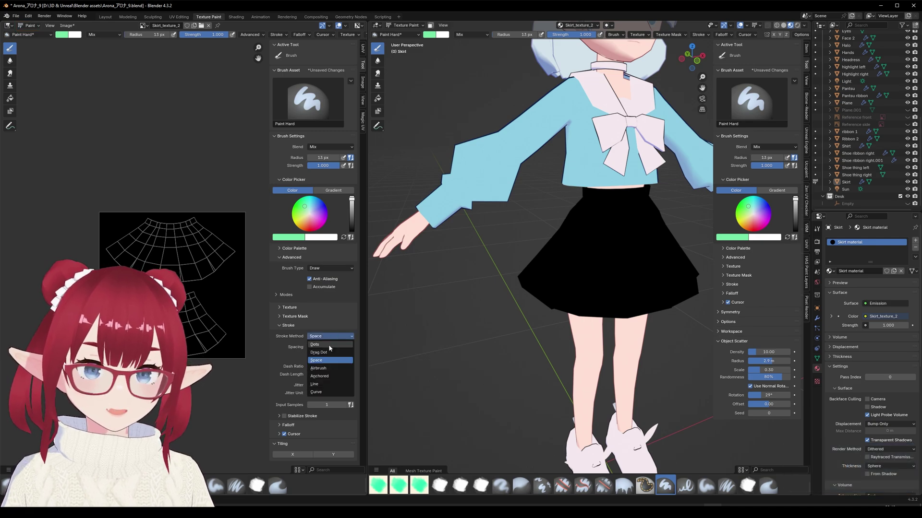
{"action": "left_click", "coordinate": [318, 368]}
{"action": "left_click_drag", "start_coordinate": [610, 219], "coordinate": [558, 286]}
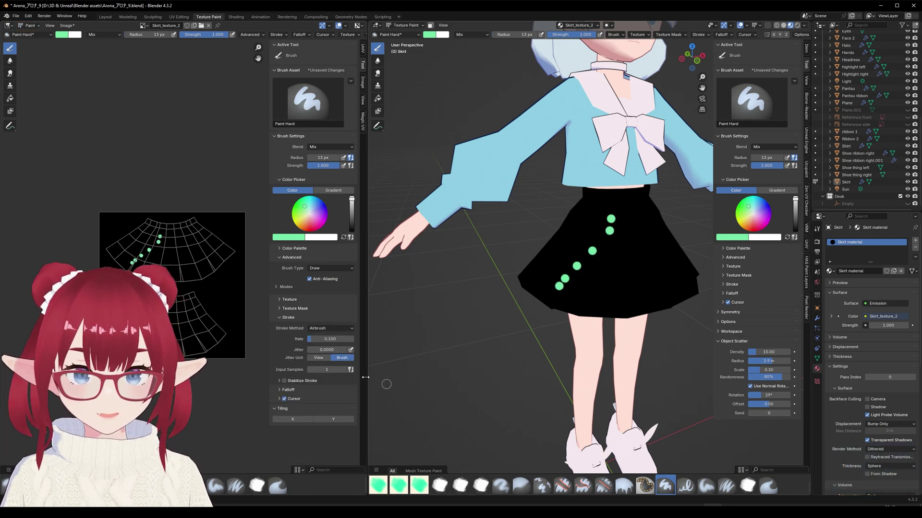
{"action": "key", "text": "ctrl+z"}
{"action": "left_click", "coordinate": [332, 328]}
{"action": "left_click", "coordinate": [327, 348]}
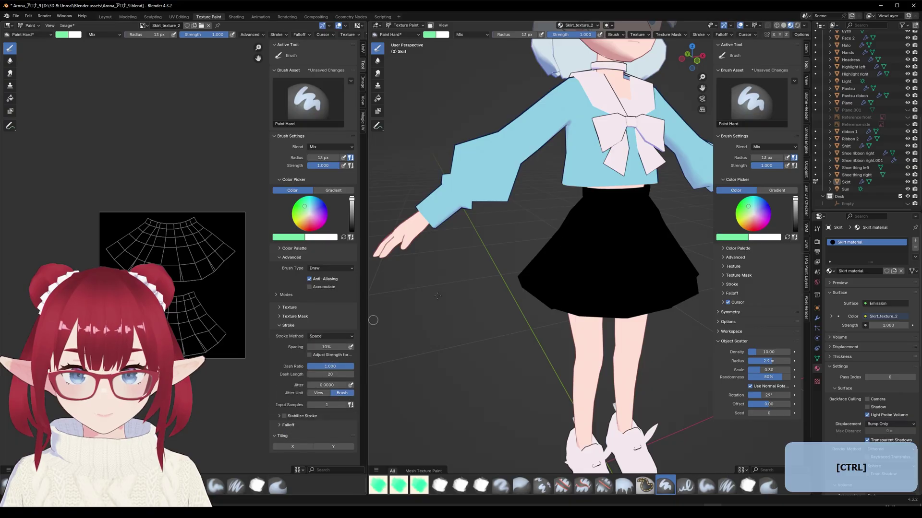
Test the Space stroke method with a diagonal green stroke across the skirt and undo it.
{"action": "mouse_move", "coordinate": [637, 196]}
{"action": "left_mouse_down"}
{"action": "mouse_move", "coordinate": [630, 229]}
{"action": "mouse_move", "coordinate": [550, 284]}
{"action": "left_mouse_up"}
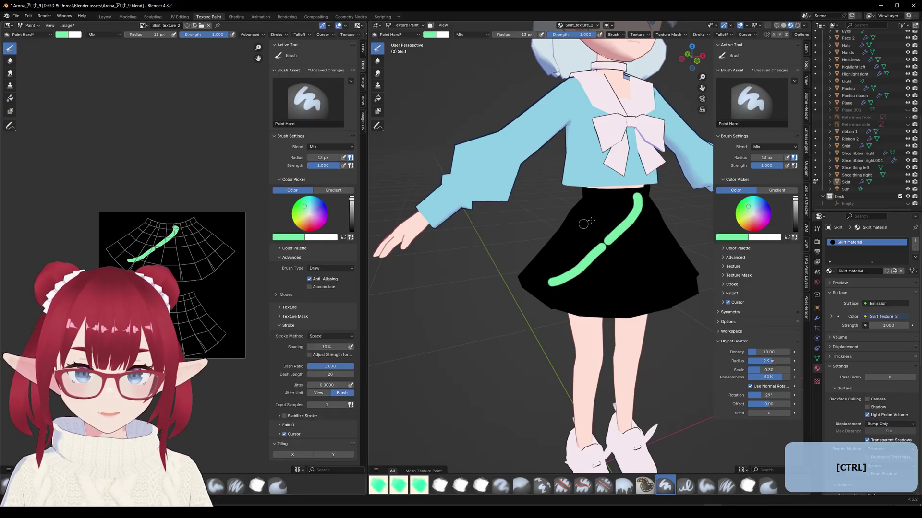
{"action": "key", "text": "ctrl+z"}
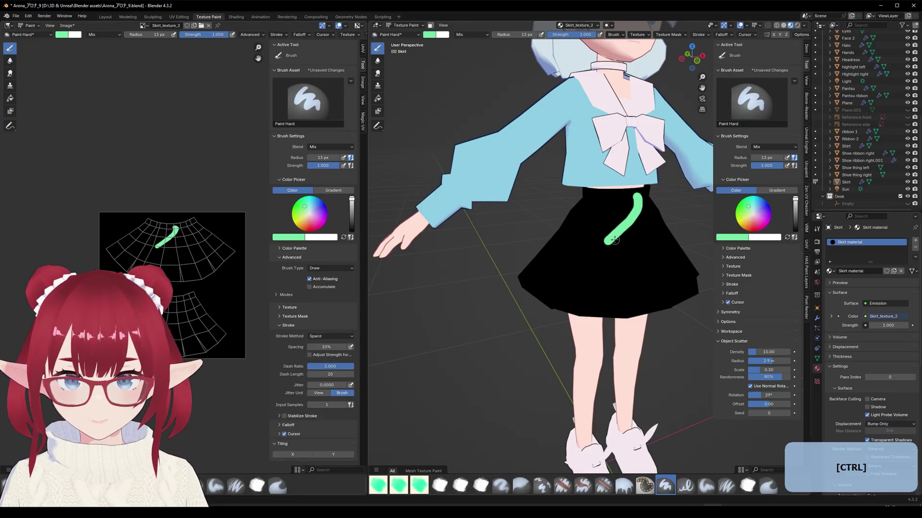
{"action": "key", "text": "ctrl+z"}
Select the entire skirt mesh in Edit Mode and return to Texture Paint mode.
{"action": "scroll", "coordinate": [585, 223], "scroll_direction": "up", "scroll_amount": 1}
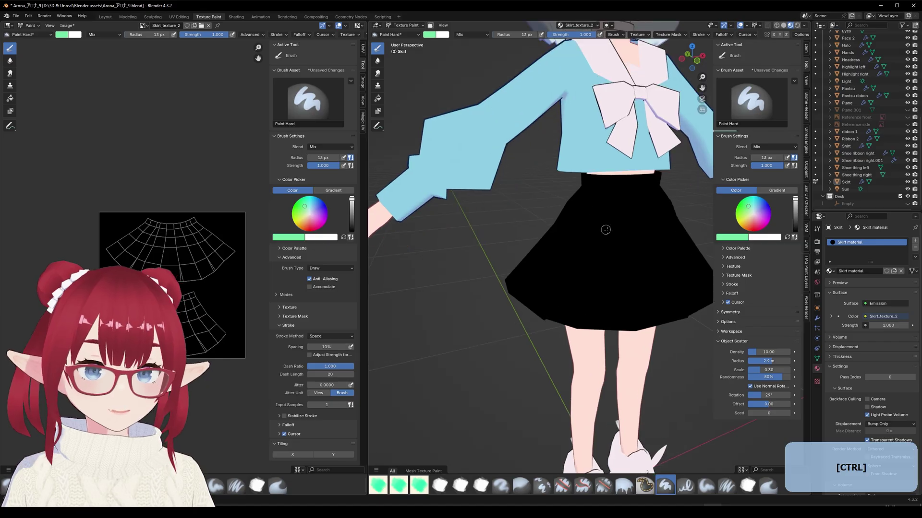
{"action": "key", "text": "Tab"}
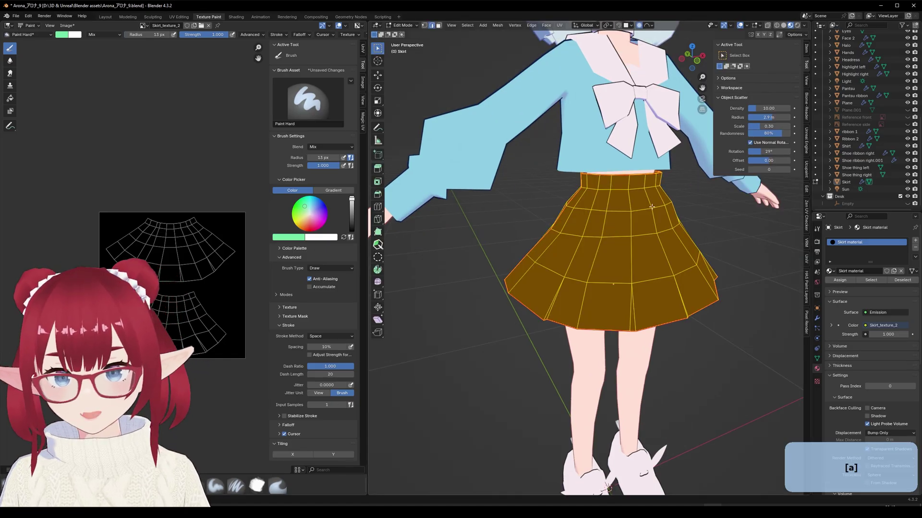
{"action": "key", "text": "a"}
{"action": "key", "text": "a"}
{"action": "key", "text": "a"}
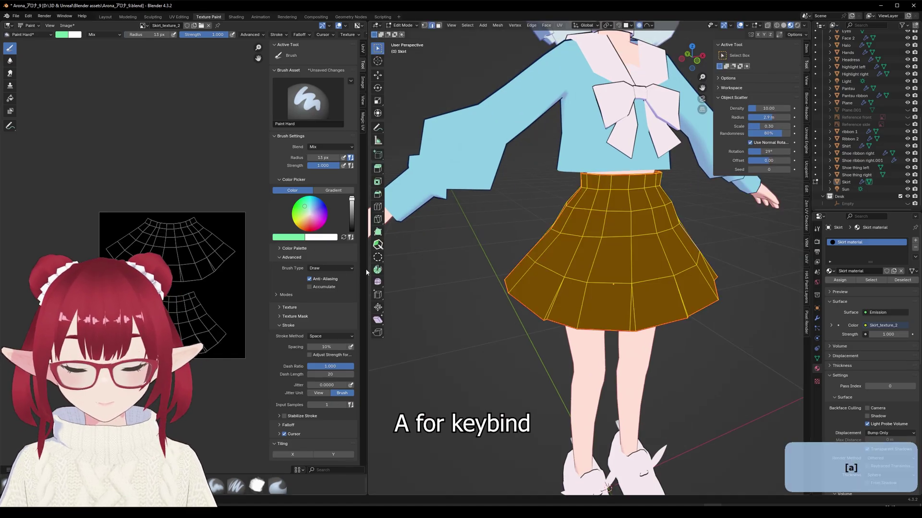
{"action": "key", "text": "Tab"}
{"action": "middle_click_drag", "start_coordinate": [586, 242], "coordinate": [541, 242], "text": "shift"}
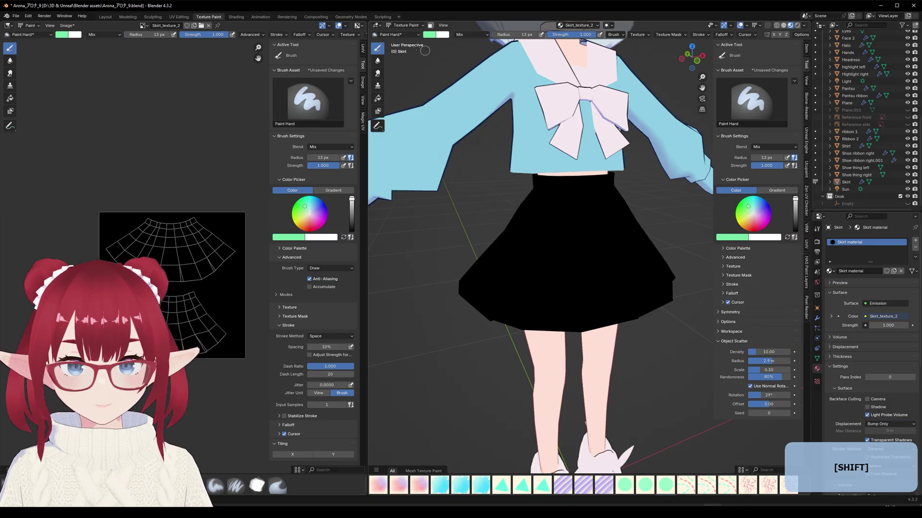
Set the 3D viewport to Texture Paint mode and choose Skirt_texture_2 as the image editor's image.
{"action": "left_click", "coordinate": [390, 34]}
{"action": "left_click", "coordinate": [399, 27]}
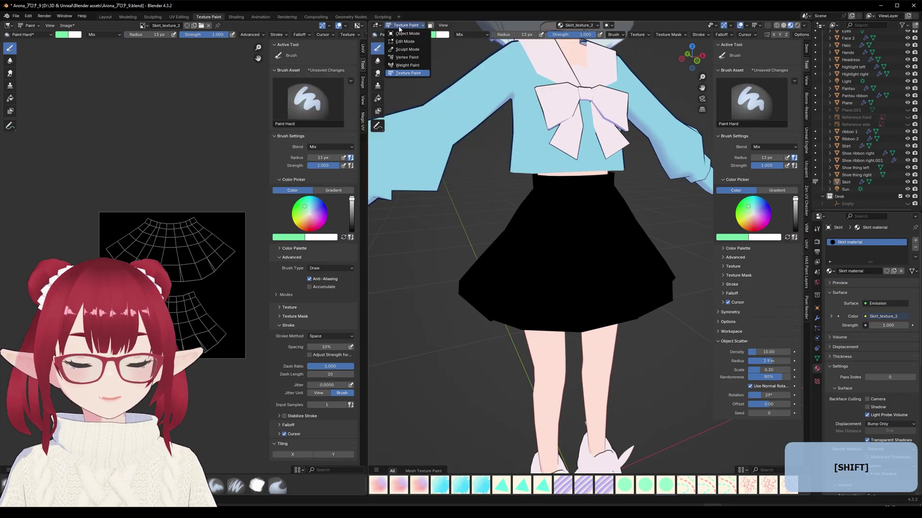
{"action": "left_click", "coordinate": [405, 72]}
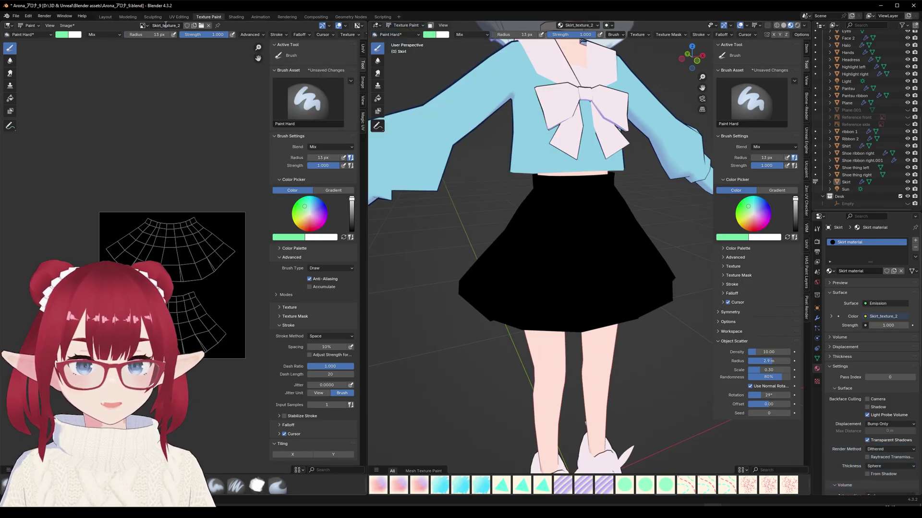
{"action": "left_click", "coordinate": [143, 25]}
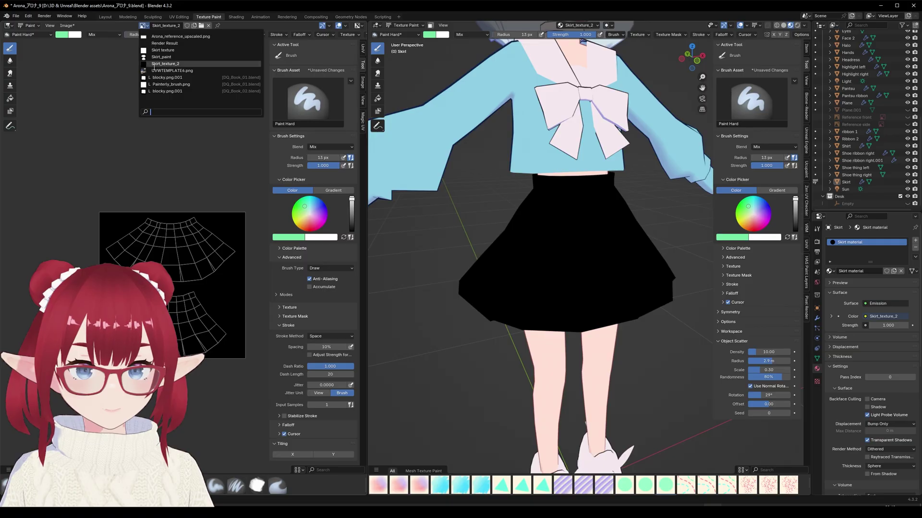
{"action": "left_click", "coordinate": [197, 62]}
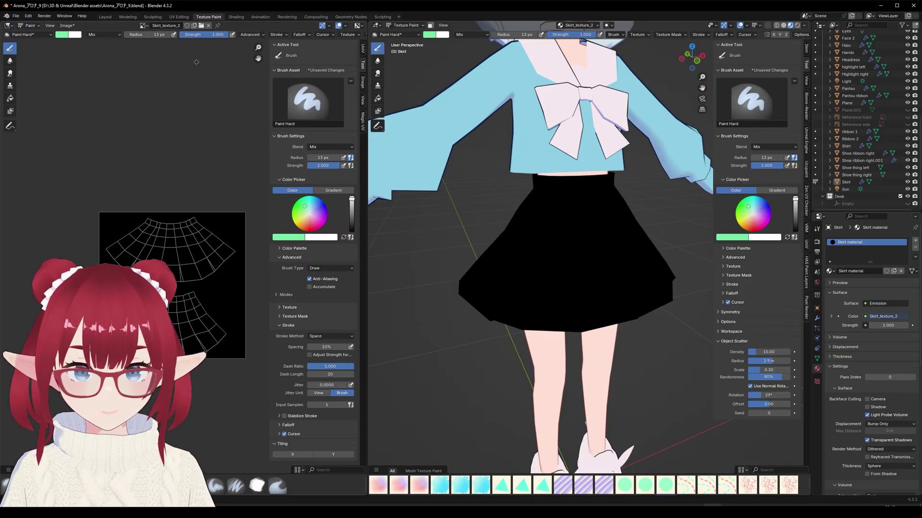
{"action": "left_click", "coordinate": [29, 26]}
Set the viewport brush's blend mode to Mix and narrow the image editor with its sidebar hidden.
{"action": "left_click_drag", "start_coordinate": [368, 139], "coordinate": [286, 134]}
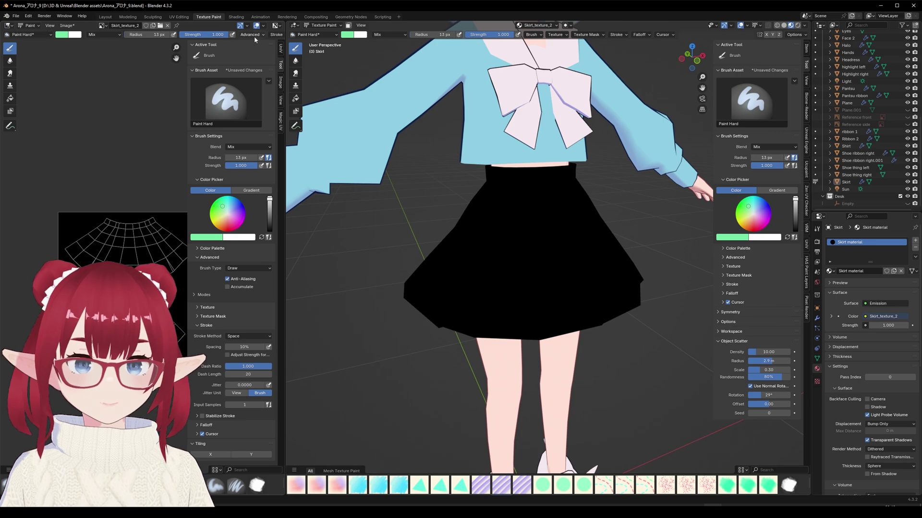
{"action": "left_click", "coordinate": [390, 34]}
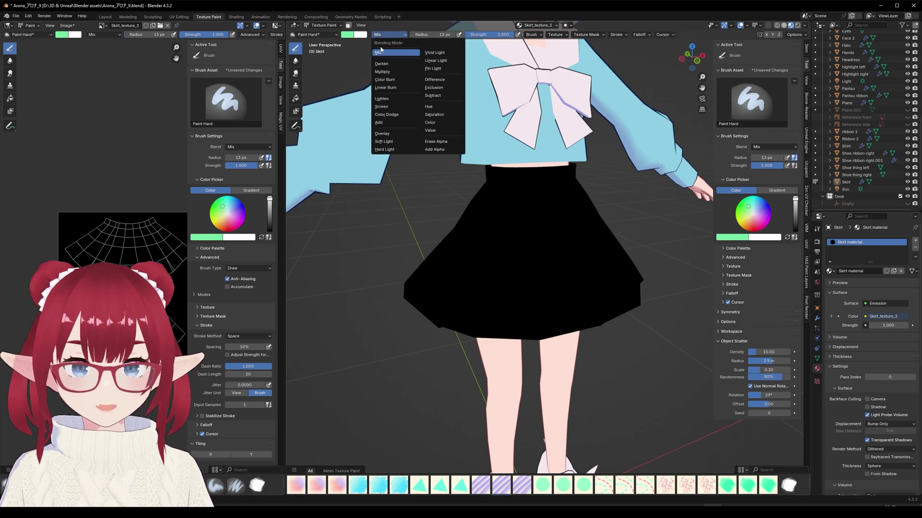
{"action": "left_click", "coordinate": [403, 52]}
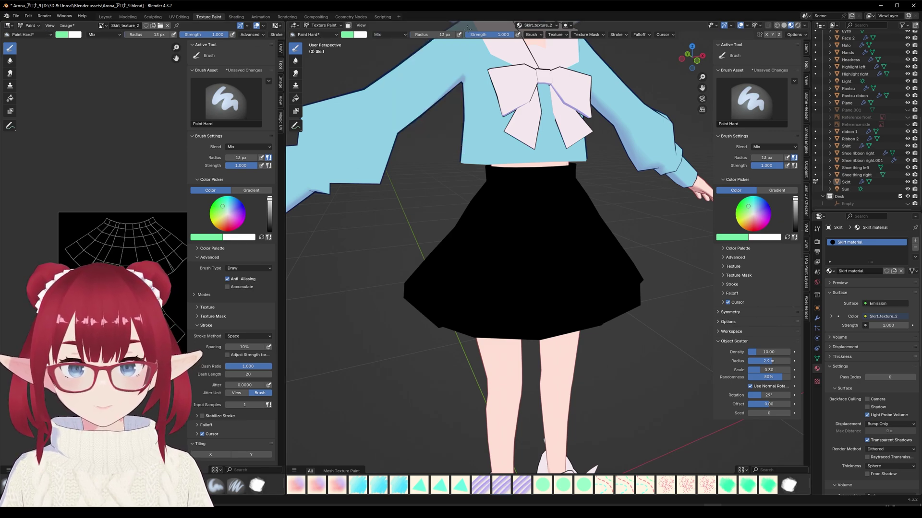
{"action": "key", "text": "n"}
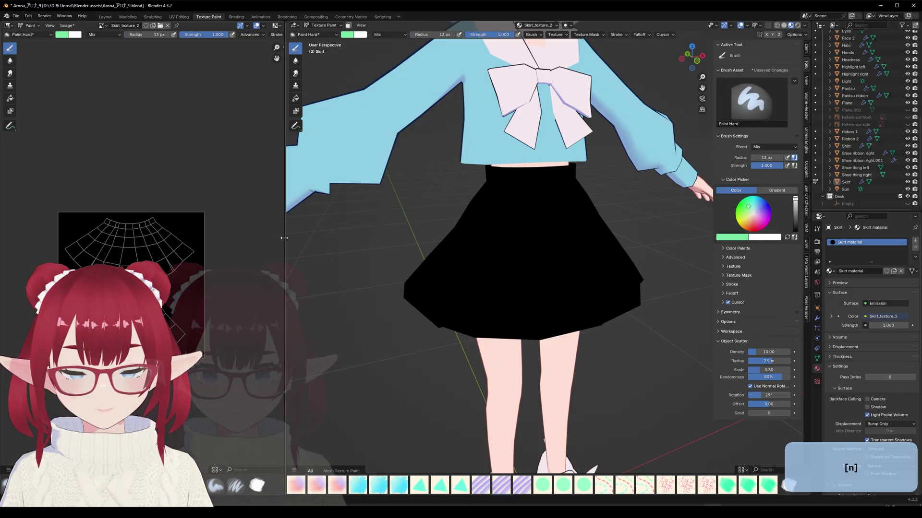
{"action": "left_click_drag", "start_coordinate": [286, 241], "coordinate": [148, 241]}
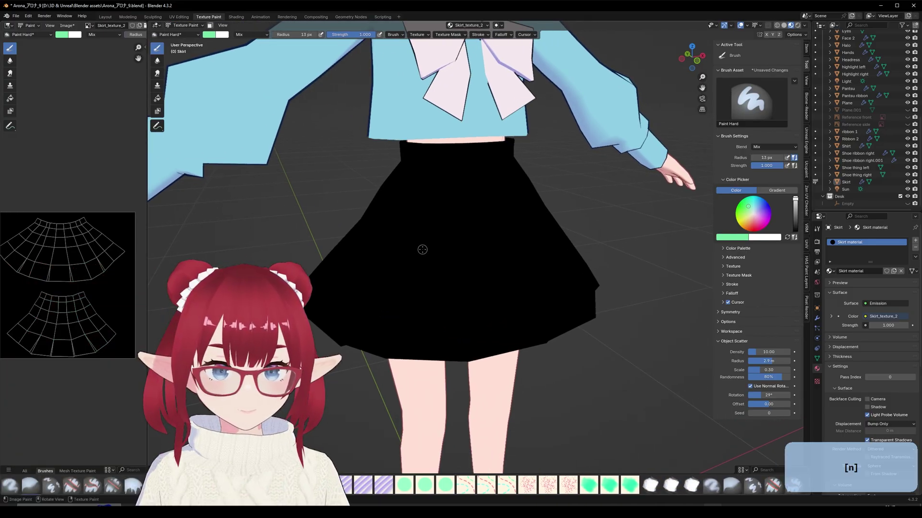
Fill the whole Skirt_texture_2 image with white using the Fill tool in the image editor.
{"action": "scroll", "coordinate": [422, 249], "scroll_direction": "down", "scroll_amount": 1}
{"action": "left_click", "coordinate": [10, 98]}
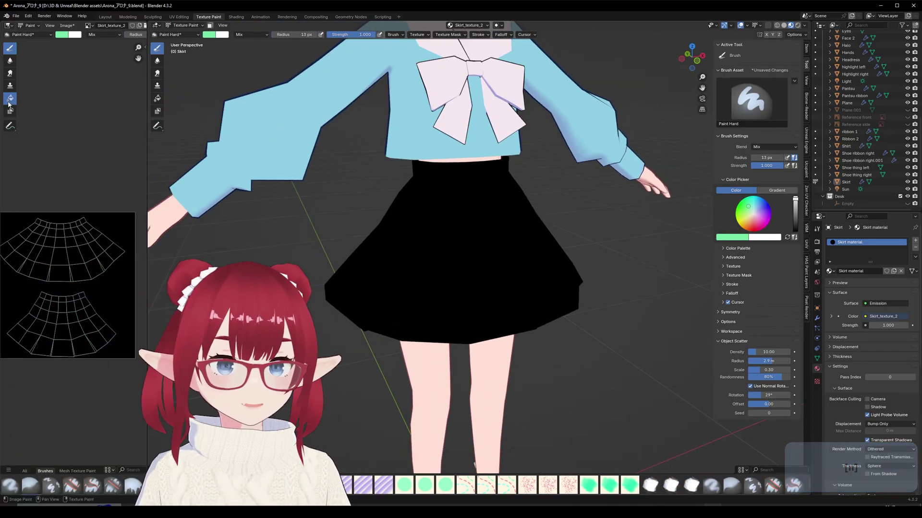
{"action": "left_click", "coordinate": [119, 280]}
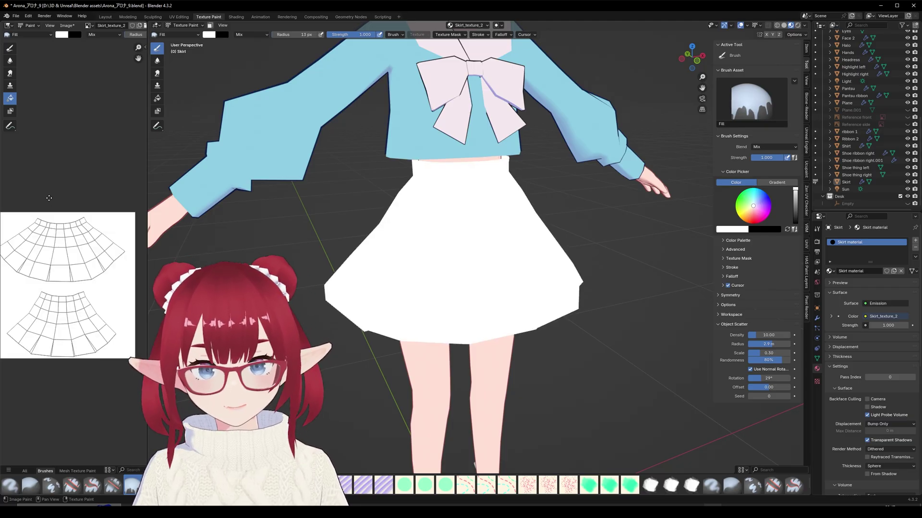
{"action": "middle_click_drag", "start_coordinate": [59, 261], "coordinate": [72, 257]}
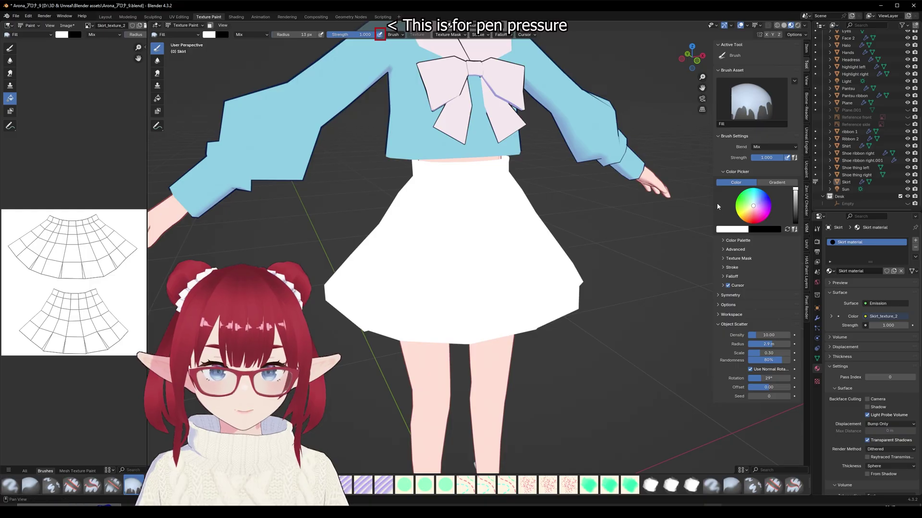
{"action": "mouse_move", "coordinate": [563, 277]}
{"action": "middle_mouse_down"}
{"action": "mouse_move", "coordinate": [473, 276]}
{"action": "mouse_move", "coordinate": [576, 278]}
{"action": "mouse_move", "coordinate": [564, 276]}
{"action": "middle_mouse_up"}
{"action": "scroll", "coordinate": [563, 275], "scroll_direction": "down", "scroll_amount": 3}
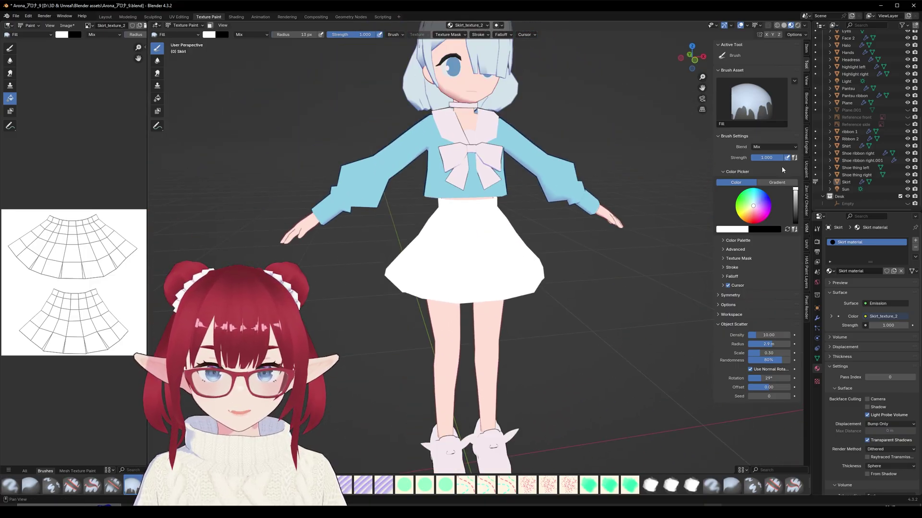
Show the Reference front image beside the character in the 3D viewport.
{"action": "left_click", "coordinate": [907, 117]}
{"action": "middle_click_drag", "start_coordinate": [523, 226], "coordinate": [576, 250], "text": "shift"}
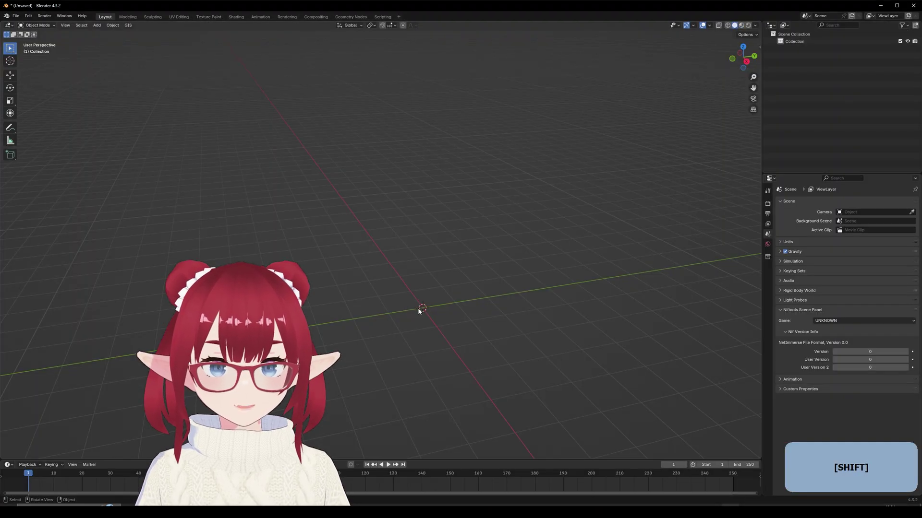
{"action": "key", "text": "shift+a"}
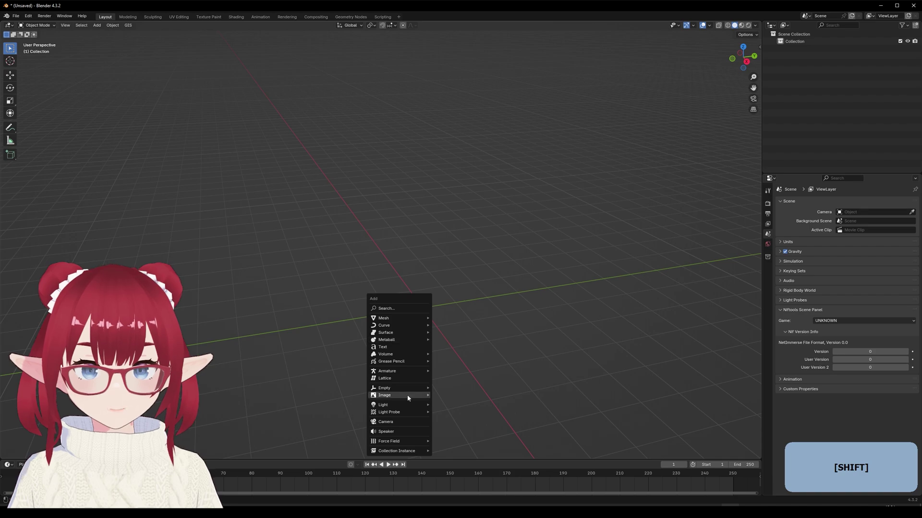
{"action": "mouse_move", "coordinate": [407, 394]}
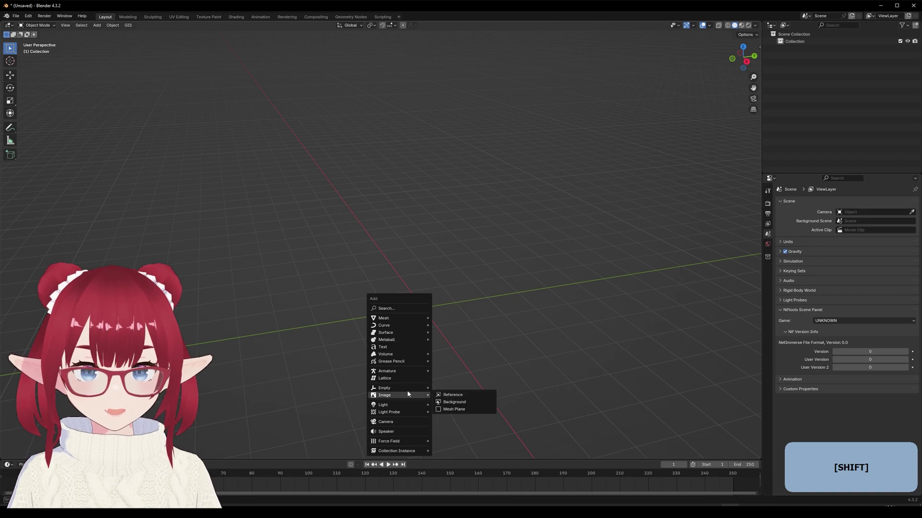
{"action": "left_click", "coordinate": [476, 398]}
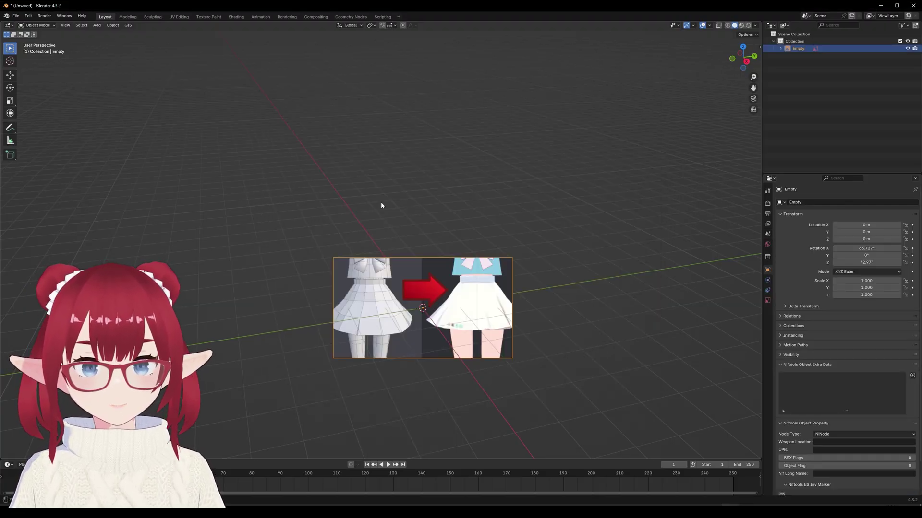
{"action": "middle_click_drag", "start_coordinate": [382, 201], "coordinate": [681, 84]}
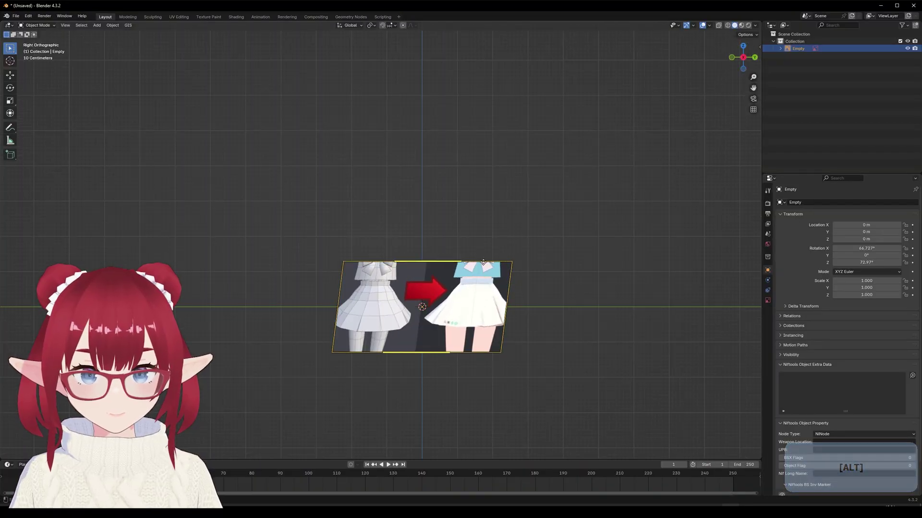
{"action": "key", "text": "x"}
{"action": "left_click", "coordinate": [454, 262]}
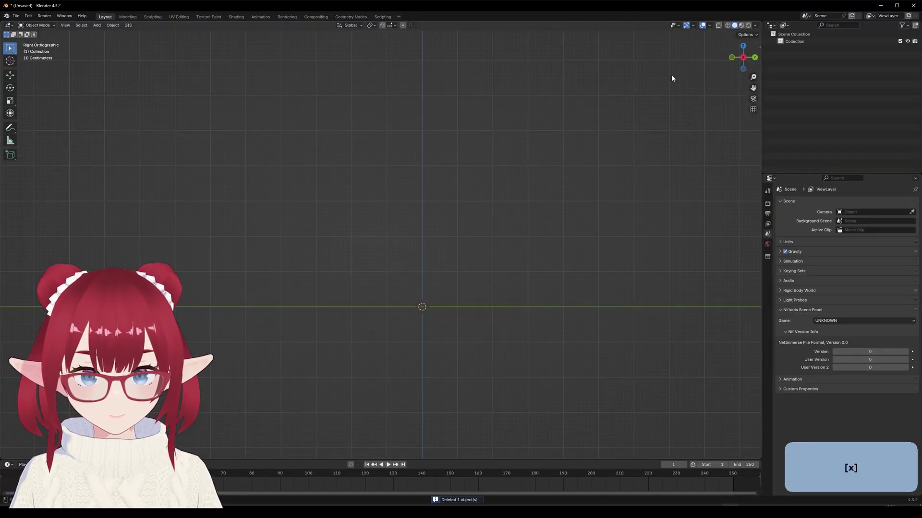
Add the skirt thumbnail as a reference image aligned to the right orthographic view and move it back along X to about -11.6 m.
{"action": "key", "text": "shift+a"}
{"action": "mouse_move", "coordinate": [397, 254]}
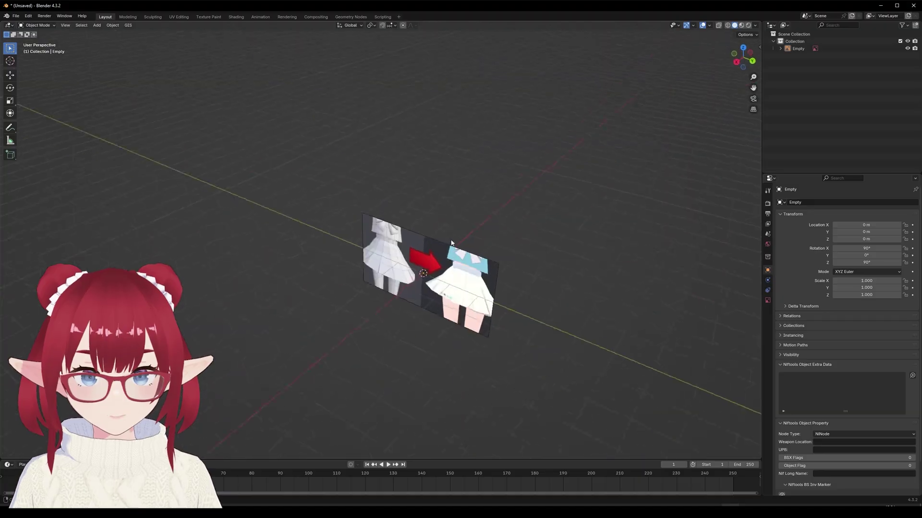
{"action": "middle_click_drag", "start_coordinate": [451, 242], "coordinate": [416, 246]}
{"action": "left_click", "coordinate": [447, 267]}
{"action": "middle_click_drag", "start_coordinate": [451, 270], "coordinate": [375, 276], "text": "shift"}
{"action": "key", "text": "g"}
{"action": "middle_click_drag", "start_coordinate": [240, 269], "coordinate": [384, 230]}
{"action": "left_click", "coordinate": [358, 227]}
Rename the image empty to Reference in the outliner.
{"action": "double_click", "coordinate": [797, 48]}
{"action": "type", "text": "Reference"}
{"action": "key", "text": "Return"}
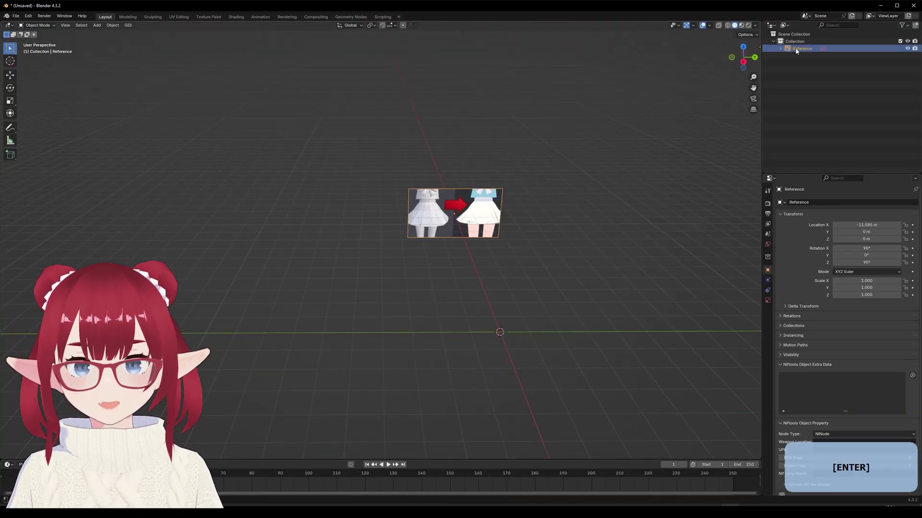
Enable opacity for the Reference image and lower it to about 0.098.
{"action": "left_click", "coordinate": [768, 301]}
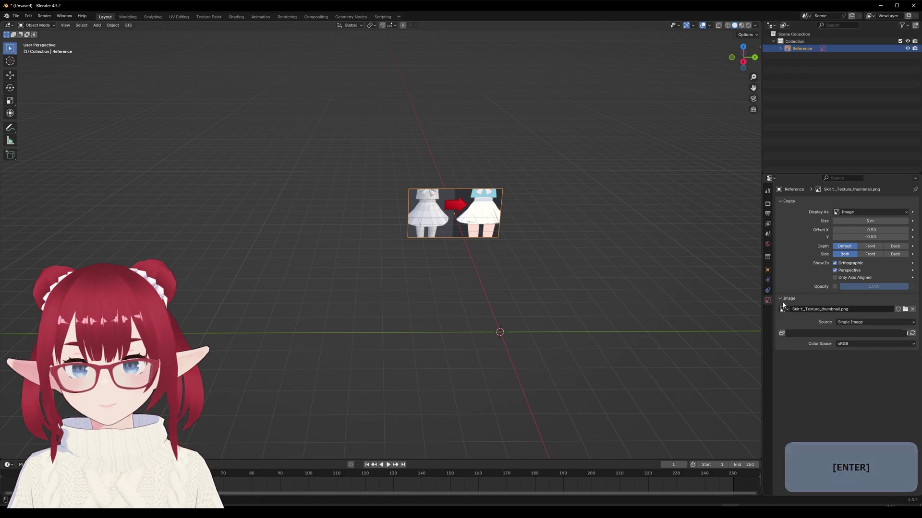
{"action": "left_click", "coordinate": [834, 286]}
{"action": "left_click_drag", "start_coordinate": [878, 288], "coordinate": [845, 289]}
{"action": "left_click", "coordinate": [509, 254]}
{"action": "middle_click_drag", "start_coordinate": [508, 254], "coordinate": [505, 232]}
{"action": "scroll", "coordinate": [485, 196], "scroll_direction": "up", "scroll_amount": 4}
{"action": "middle_click_drag", "start_coordinate": [485, 192], "coordinate": [411, 214], "text": "shift"}
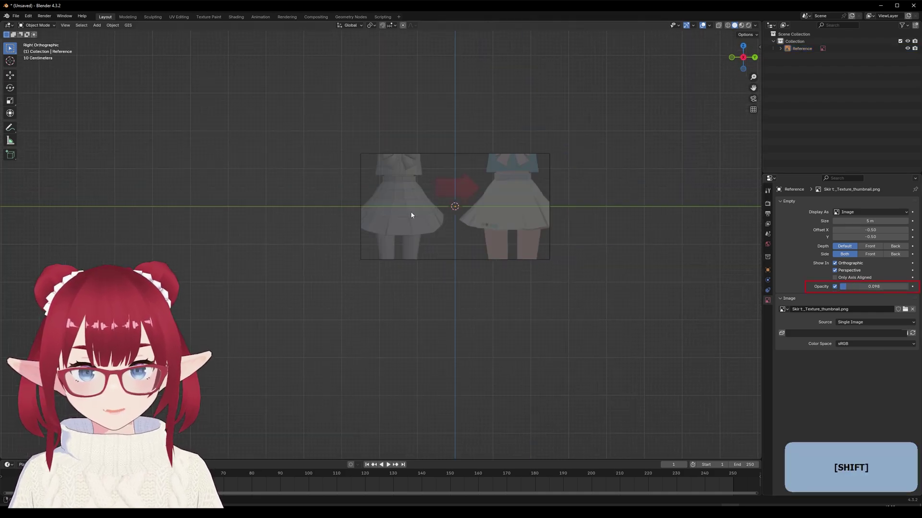
{"action": "scroll", "coordinate": [412, 214], "scroll_direction": "up", "scroll_amount": 5}
{"action": "middle_click_drag", "start_coordinate": [590, 115], "coordinate": [538, 176], "text": "shift"}
{"action": "scroll", "coordinate": [349, 247], "scroll_direction": "down", "scroll_amount": 1}
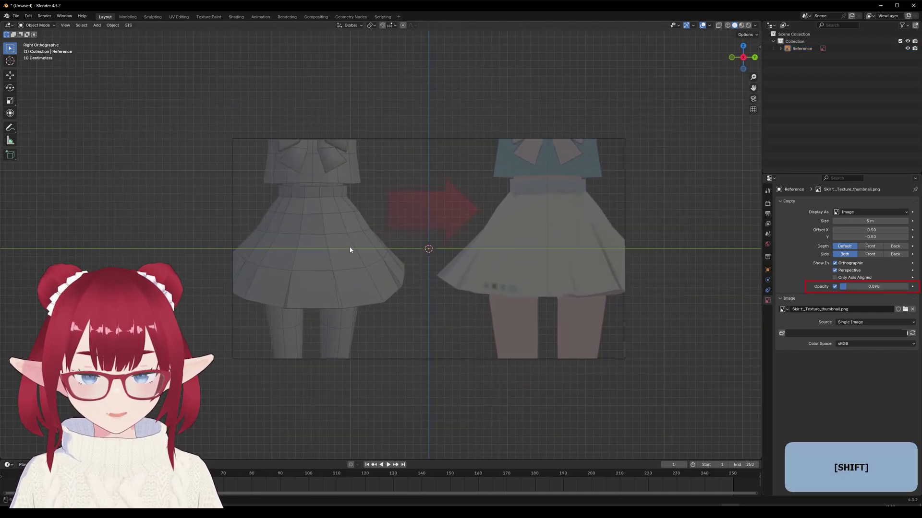
Move the Reference image up along Z to about 1.4 m so its lower edge rests on the ground axis.
{"action": "left_click", "coordinate": [436, 271]}
{"action": "key", "text": "g"}
{"action": "key", "text": "z"}
{"action": "left_click", "coordinate": [693, 104]}
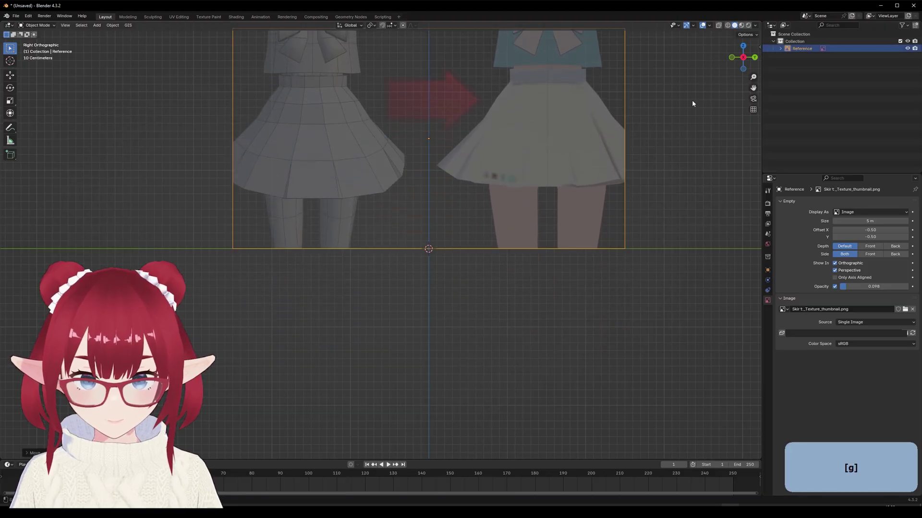
Show the transform values of the Reference image and set its X location to about -11.475 m.
{"action": "left_click", "coordinate": [759, 48]}
{"action": "left_click", "coordinate": [759, 47]}
{"action": "left_click_drag", "start_coordinate": [715, 63], "coordinate": [687, 63]}
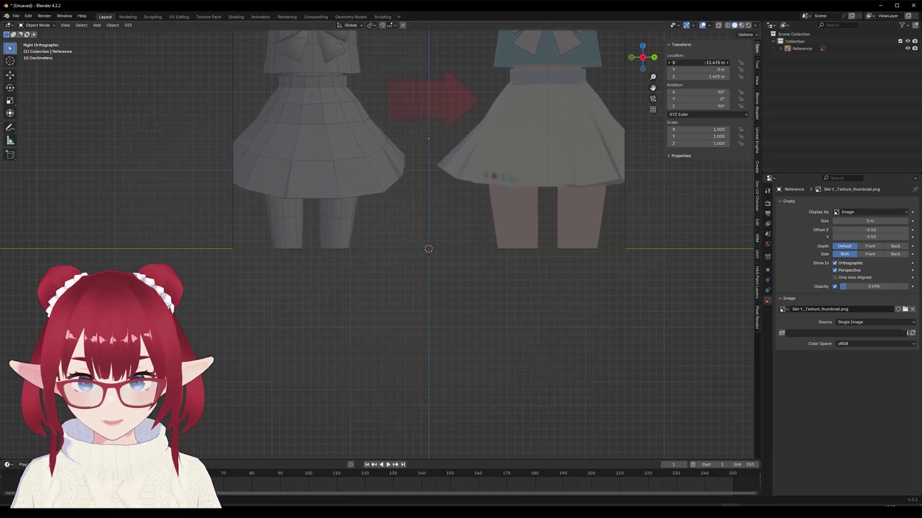
{"action": "scroll", "coordinate": [428, 139], "scroll_direction": "up", "scroll_amount": 5, "text": "ctrl"}
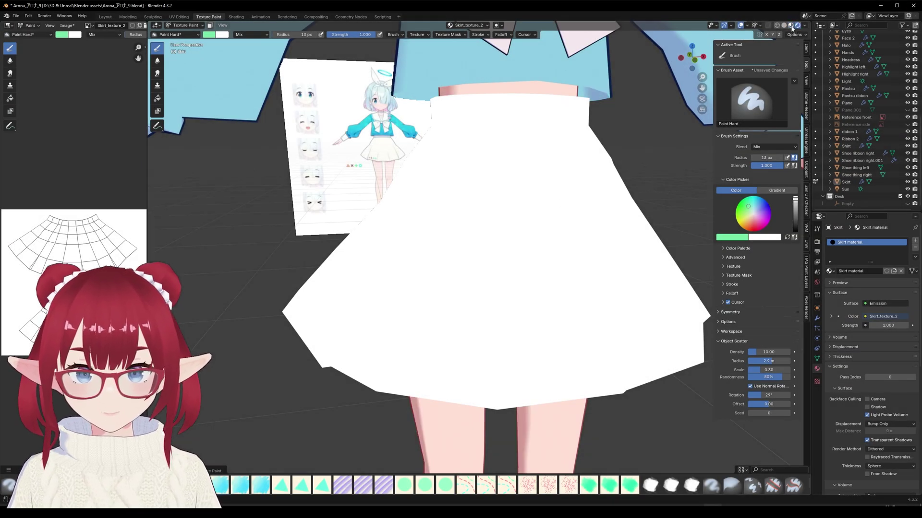
{"action": "middle_click_drag", "start_coordinate": [455, 269], "coordinate": [477, 238], "text": "shift"}
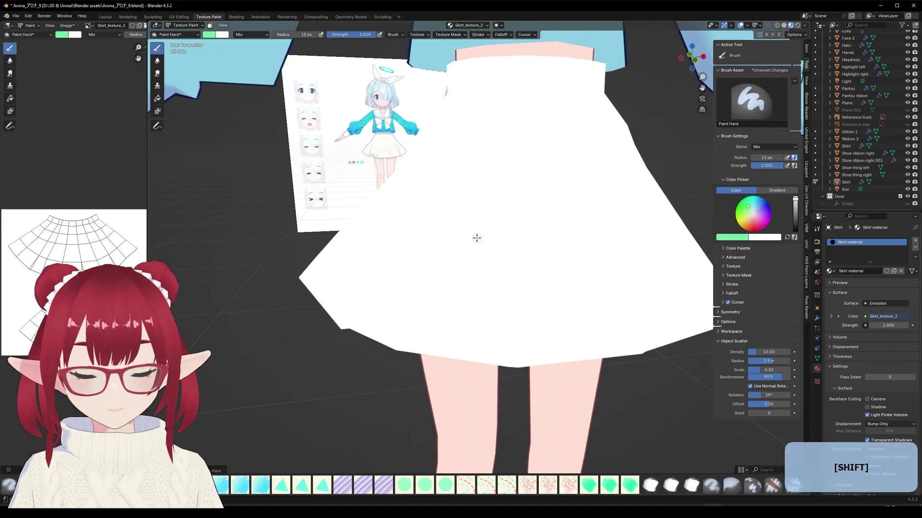
{"action": "left_click_drag", "start_coordinate": [380, 283], "coordinate": [345, 323]}
{"action": "key", "text": "ctrl+z"}
Check the skirt's mesh edges around the hem fold in Edit Mode and return to Texture Paint mode.
{"action": "key", "text": "Tab"}
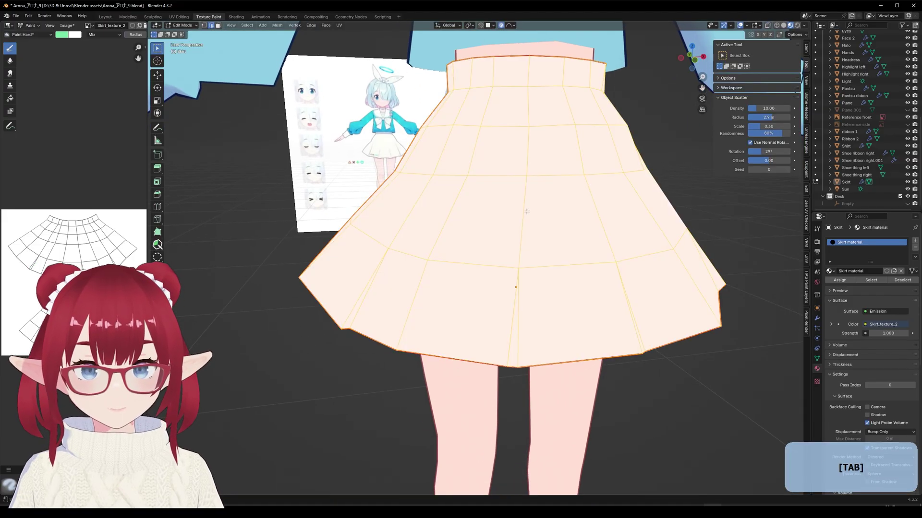
{"action": "left_click", "coordinate": [358, 316]}
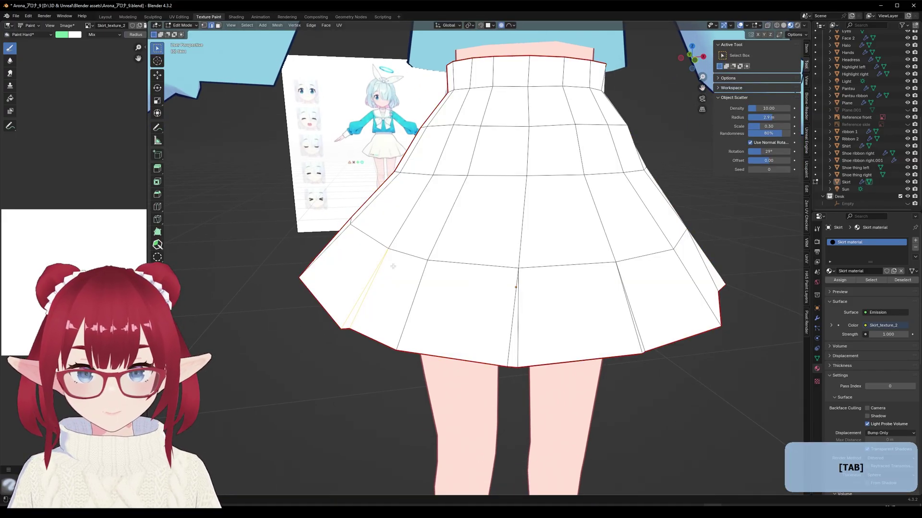
{"action": "key", "text": "Tab"}
Enable the wireframe overlay in the viewport, adjust its opacity, and save the file.
{"action": "left_click", "coordinate": [747, 25]}
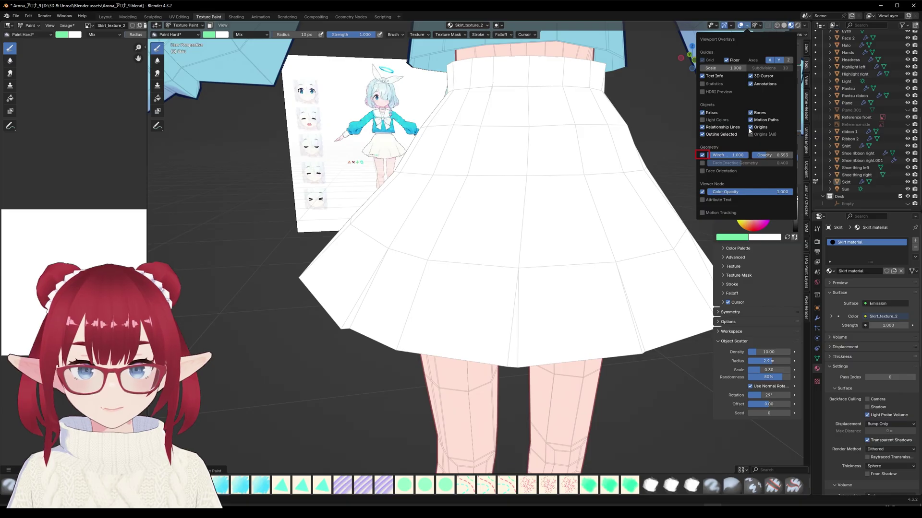
{"action": "key", "text": "6"}
{"action": "mouse_move", "coordinate": [766, 155]}
{"action": "left_mouse_down"}
{"action": "mouse_move", "coordinate": [791, 156]}
{"action": "mouse_move", "coordinate": [771, 155]}
{"action": "left_mouse_up"}
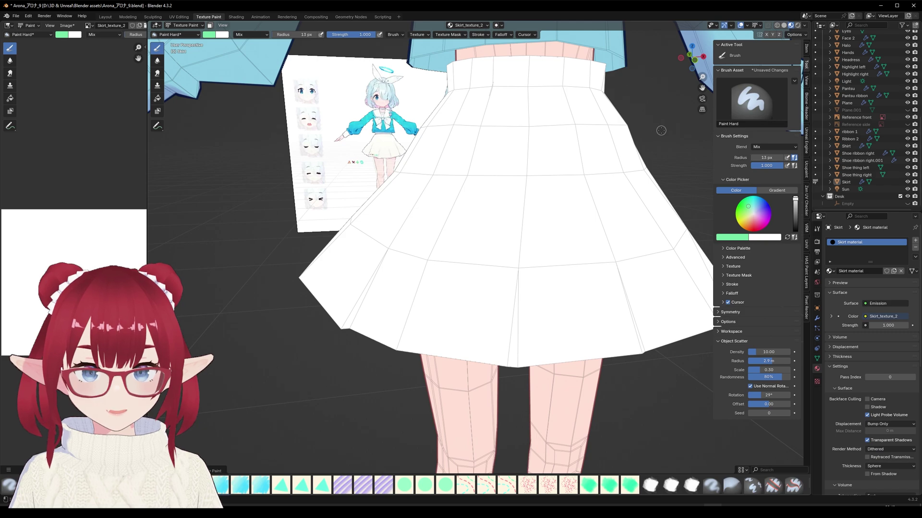
{"action": "key", "text": "ctrl+s"}
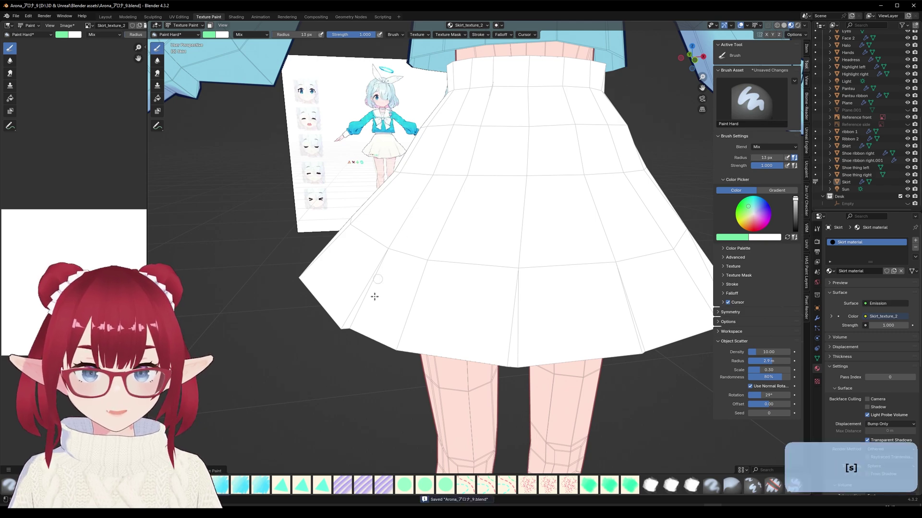
Choose a pale lavender brush colour and paint a stroke along the fold at the skirt's left hem.
{"action": "left_click_drag", "start_coordinate": [379, 271], "coordinate": [341, 328]}
{"action": "key", "text": "ctrl+z"}
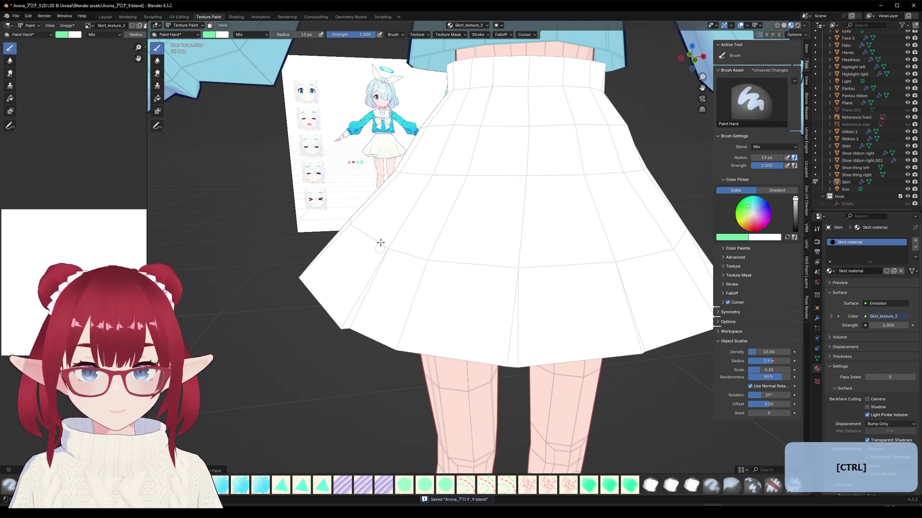
{"action": "left_click", "coordinate": [755, 214]}
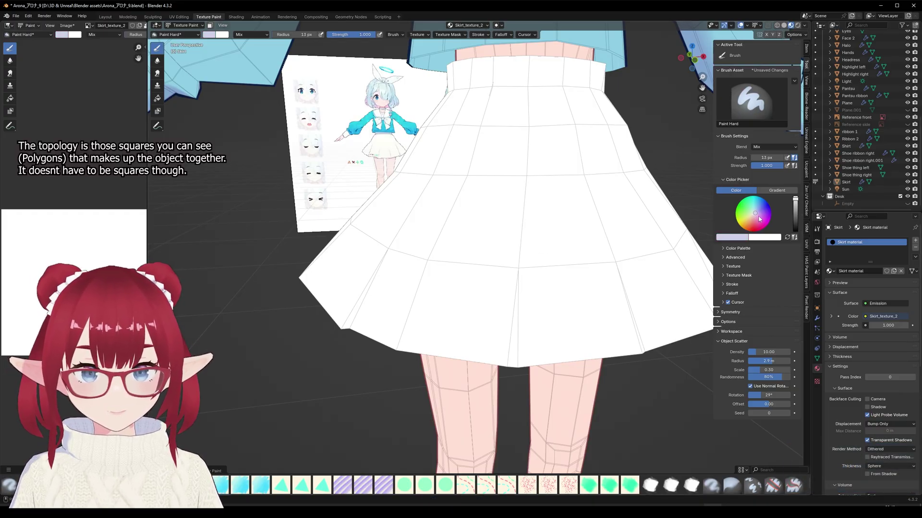
{"action": "left_click_drag", "start_coordinate": [382, 269], "coordinate": [346, 319]}
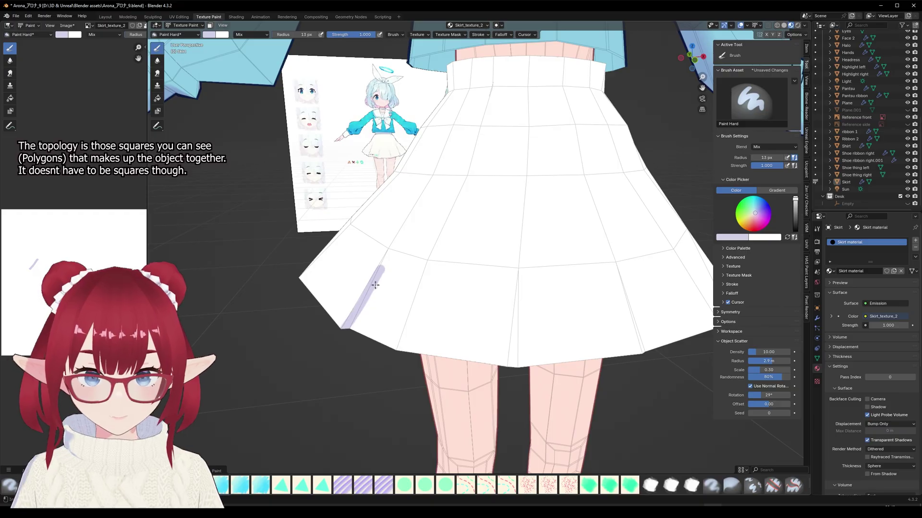
Swap the brush to white and trim the lavender stroke into a narrow triangle following the fold's edges.
{"action": "key", "text": "shift"}
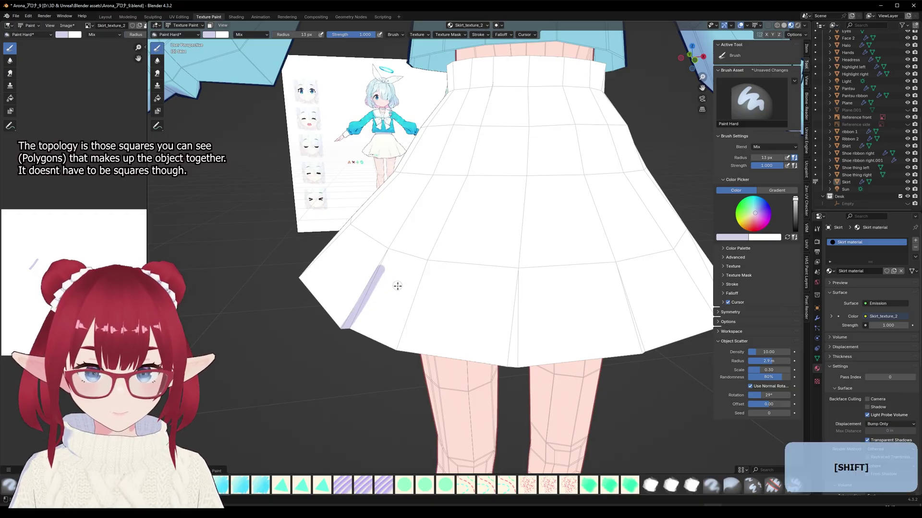
{"action": "key", "text": "x"}
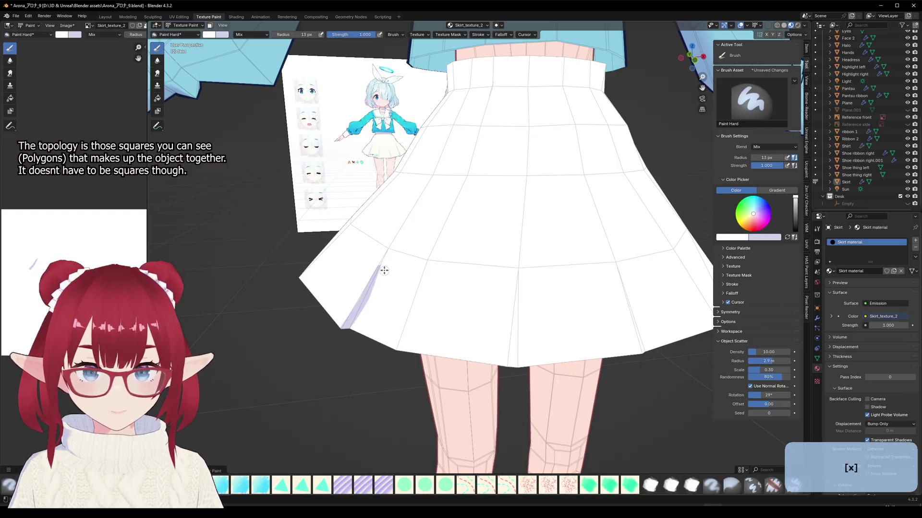
{"action": "key", "text": "ctrl+z"}
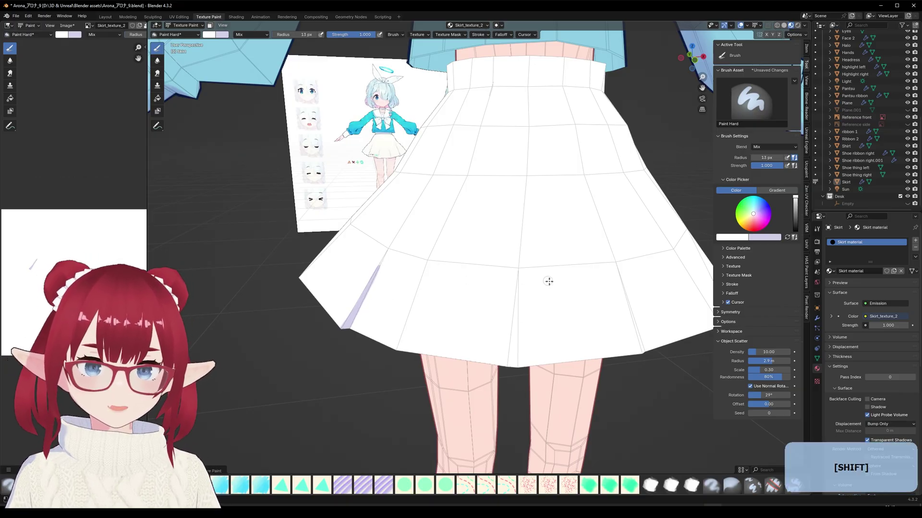
Select the entire skirt mesh in Edit Mode so its UV layout shows over the texture in the image editor.
{"action": "middle_click_drag", "start_coordinate": [549, 282], "coordinate": [499, 269], "text": "shift"}
{"action": "mouse_move", "coordinate": [499, 268]}
{"action": "middle_mouse_down"}
{"action": "mouse_move", "coordinate": [467, 261]}
{"action": "mouse_move", "coordinate": [499, 267]}
{"action": "middle_mouse_up"}
{"action": "scroll", "coordinate": [467, 261], "scroll_direction": "up", "scroll_amount": 3}
{"action": "scroll", "coordinate": [577, 314], "scroll_direction": "up", "scroll_amount": 2}
{"action": "middle_click_drag", "start_coordinate": [577, 315], "coordinate": [529, 243], "text": "shift"}
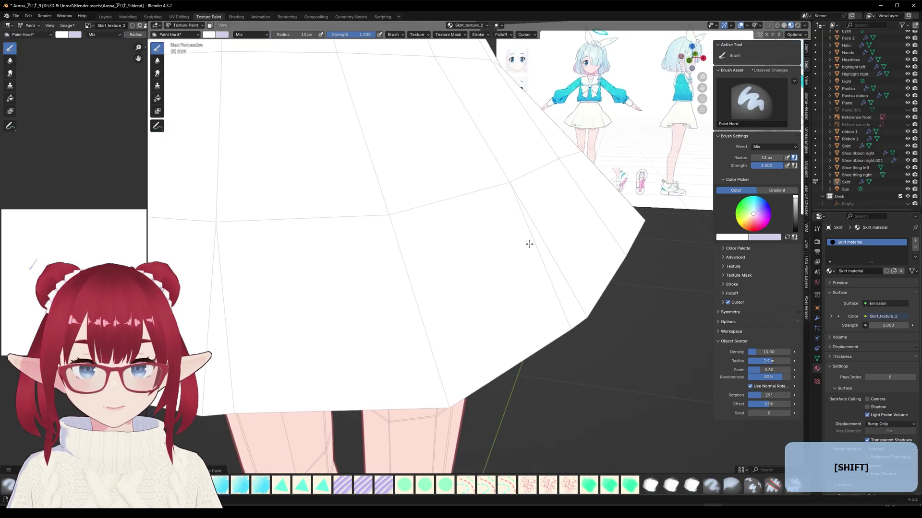
{"action": "scroll", "coordinate": [35, 221], "scroll_direction": "down", "scroll_amount": 2}
{"action": "scroll", "coordinate": [311, 237], "scroll_direction": "down", "scroll_amount": 2}
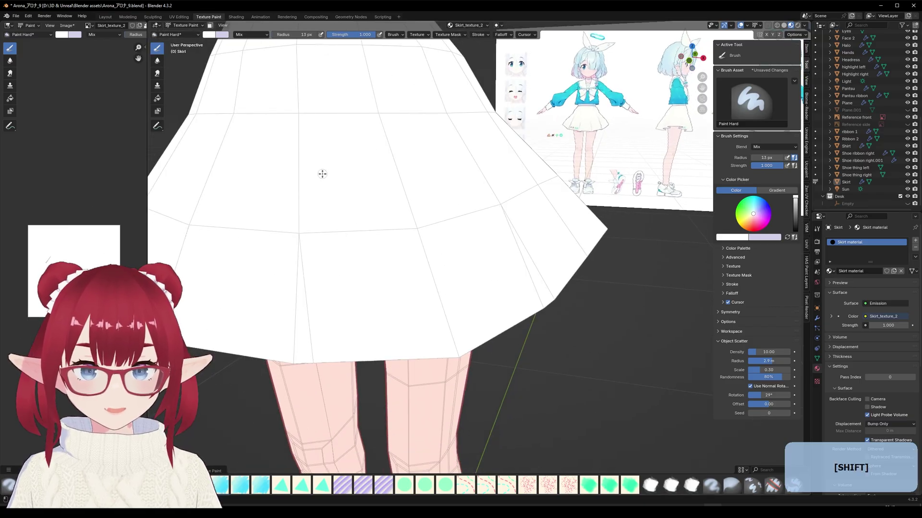
{"action": "middle_click_drag", "start_coordinate": [322, 174], "coordinate": [488, 221], "text": "shift"}
{"action": "key", "text": "Tab"}
{"action": "key", "text": "a"}
{"action": "scroll", "coordinate": [453, 248], "scroll_direction": "up", "scroll_amount": 1}
{"action": "scroll", "coordinate": [66, 200], "scroll_direction": "up", "scroll_amount": 8}
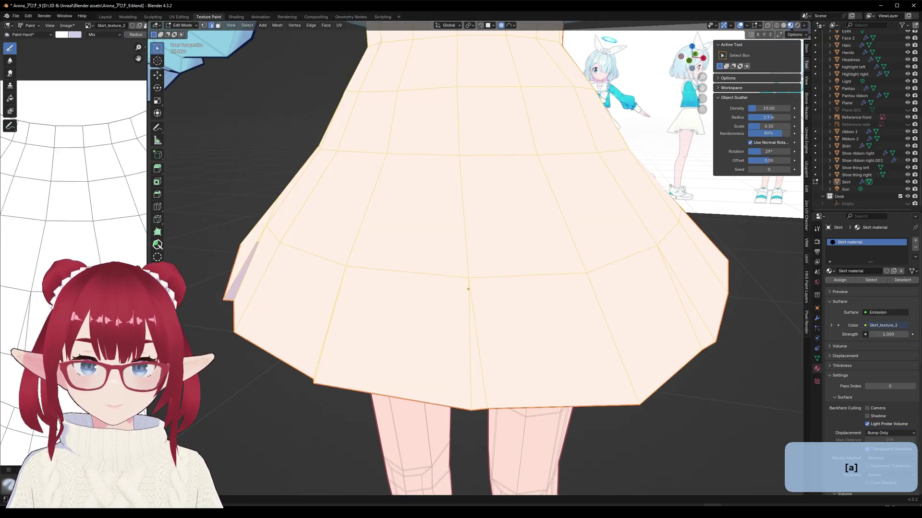
{"action": "middle_click_drag", "start_coordinate": [104, 261], "coordinate": [70, 266]}
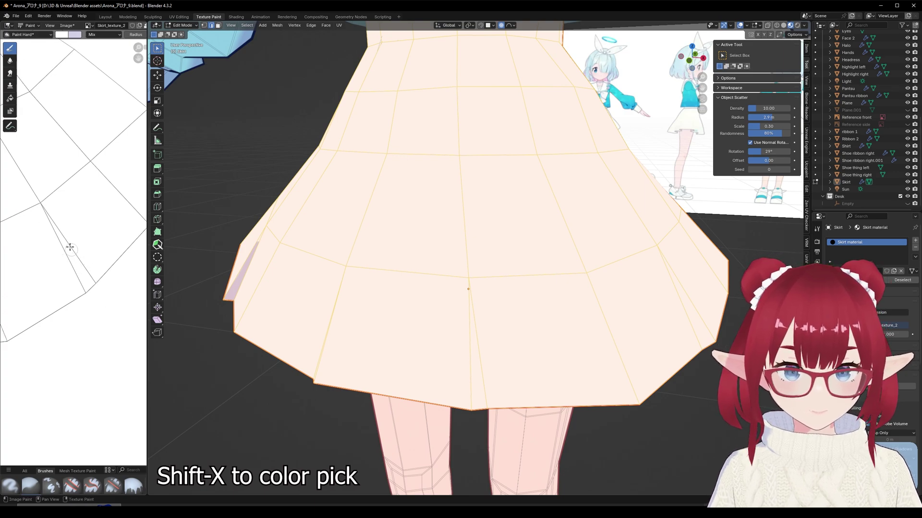
Paint the skirt's right hem fold lavender in the image editor, trim it with white to the UV triangle, and pick lavender again.
{"action": "left_click_drag", "start_coordinate": [44, 209], "coordinate": [90, 280]}
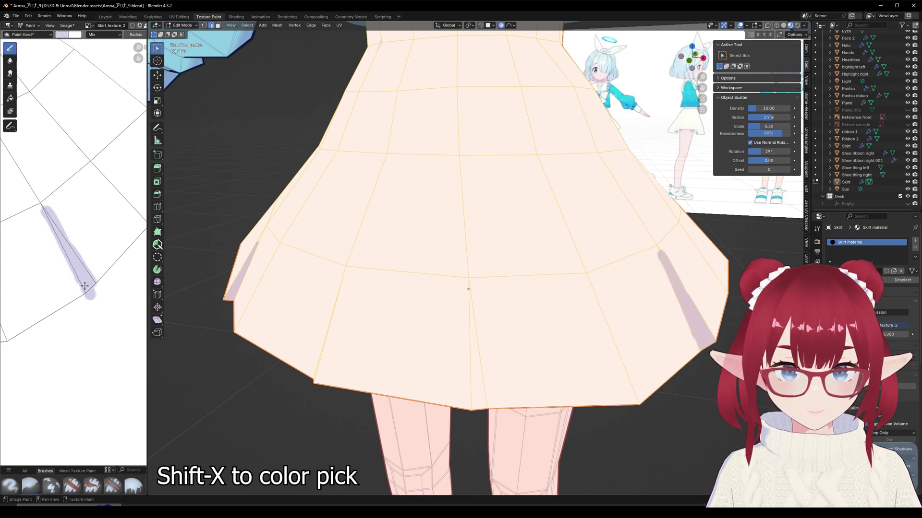
{"action": "key", "text": "shift+x"}
{"action": "left_click_drag", "start_coordinate": [40, 210], "coordinate": [62, 263]}
{"action": "left_click_drag", "start_coordinate": [41, 210], "coordinate": [62, 260]}
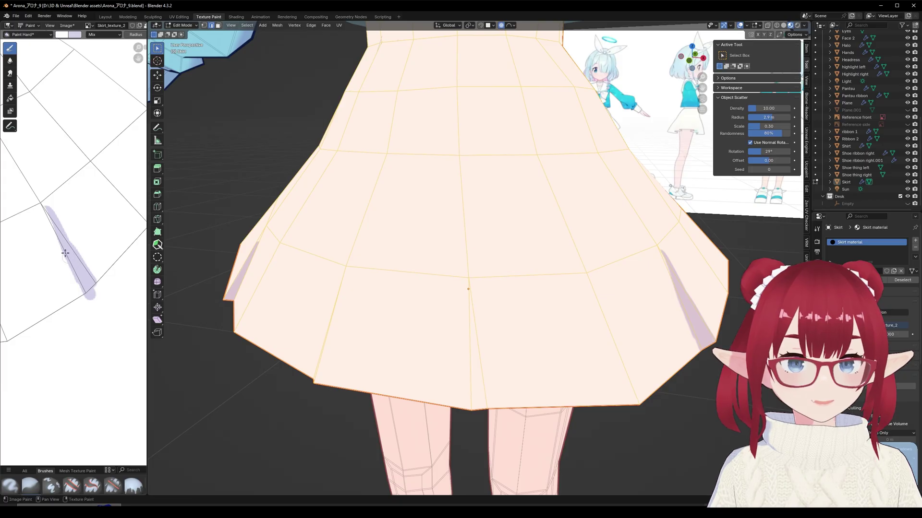
{"action": "left_click_drag", "start_coordinate": [46, 230], "coordinate": [73, 293]}
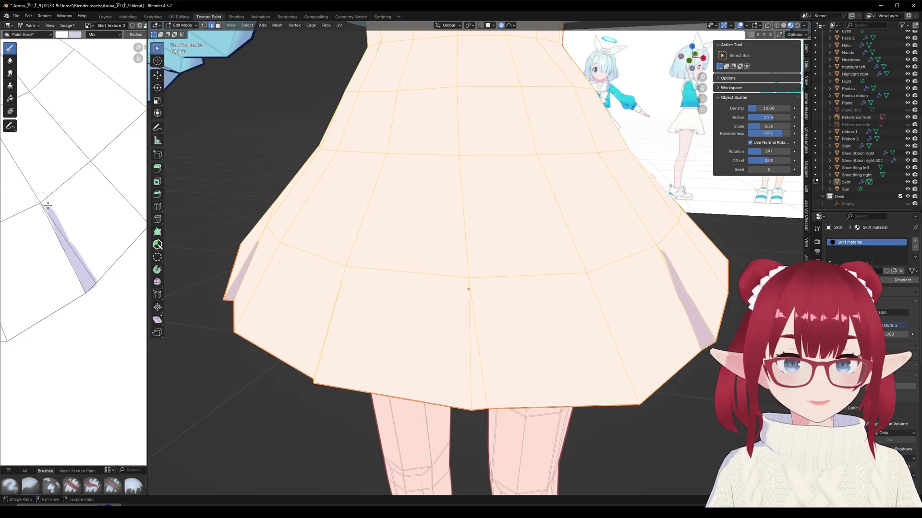
{"action": "mouse_move", "coordinate": [48, 206]}
{"action": "left_mouse_down"}
{"action": "mouse_move", "coordinate": [82, 254]}
{"action": "mouse_move", "coordinate": [50, 217]}
{"action": "mouse_move", "coordinate": [62, 263]}
{"action": "left_mouse_up"}
{"action": "key", "text": "x"}
{"action": "key", "text": "shift+x"}
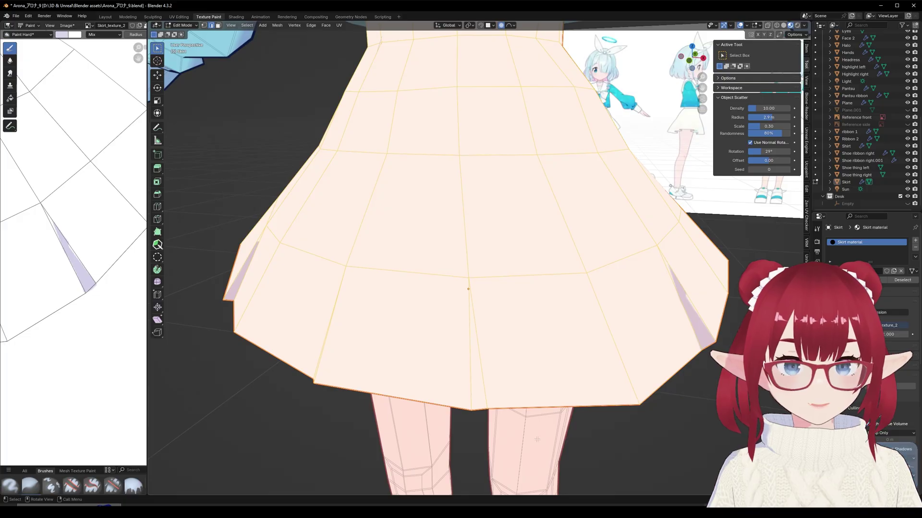
Return the skirt to Texture Paint mode and examine the lavender folds at both sides of the hem.
{"action": "middle_click_drag", "start_coordinate": [537, 439], "coordinate": [440, 396], "text": "shift"}
{"action": "key", "text": "Tab"}
{"action": "scroll", "coordinate": [614, 251], "scroll_direction": "up", "scroll_amount": 3}
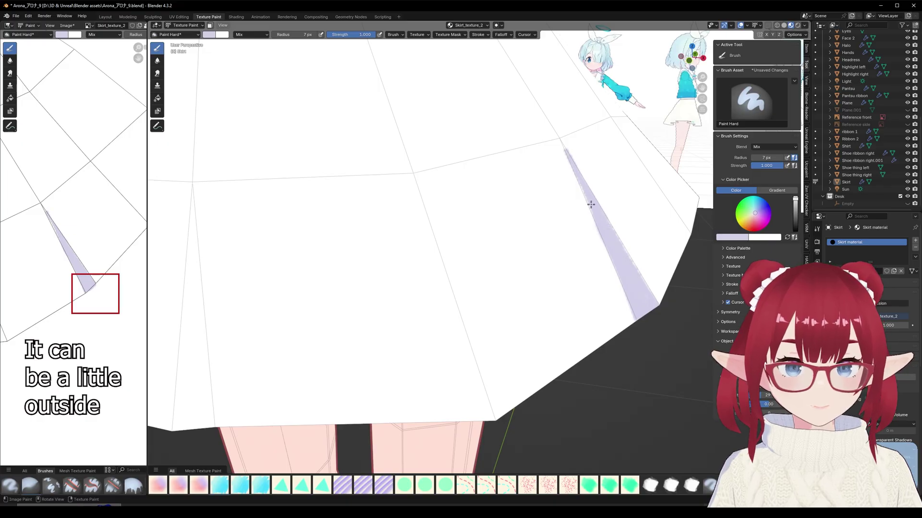
{"action": "scroll", "coordinate": [451, 238], "scroll_direction": "down", "scroll_amount": 7}
{"action": "middle_click_drag", "start_coordinate": [451, 238], "coordinate": [499, 247]}
{"action": "scroll", "coordinate": [358, 269], "scroll_direction": "up", "scroll_amount": 8}
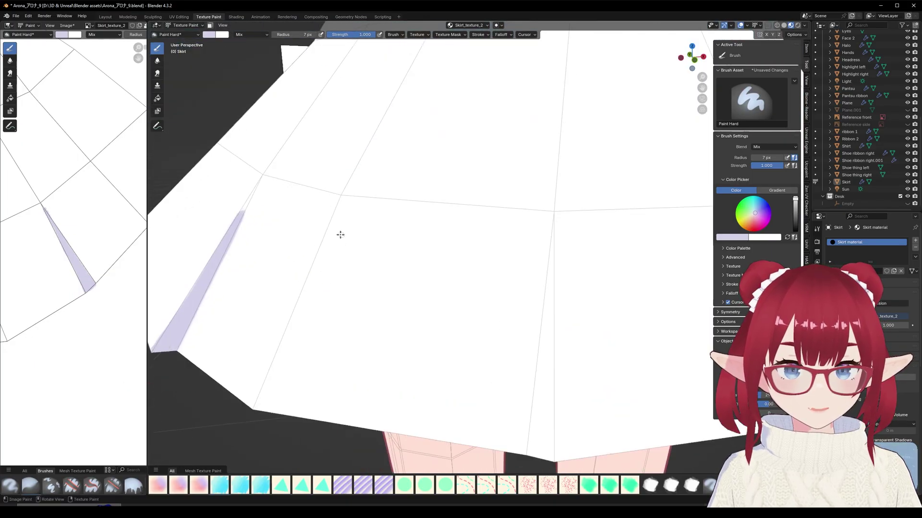
{"action": "middle_click_drag", "start_coordinate": [339, 235], "coordinate": [428, 241], "text": "shift"}
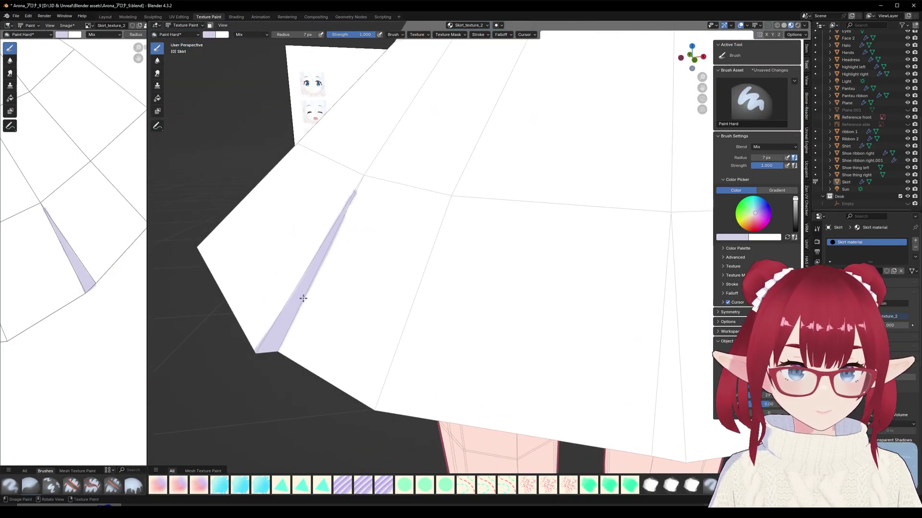
Set the brush radius to 10 px and paint lavender strokes along the two middle folds of the front hem.
{"action": "key", "text": "x"}
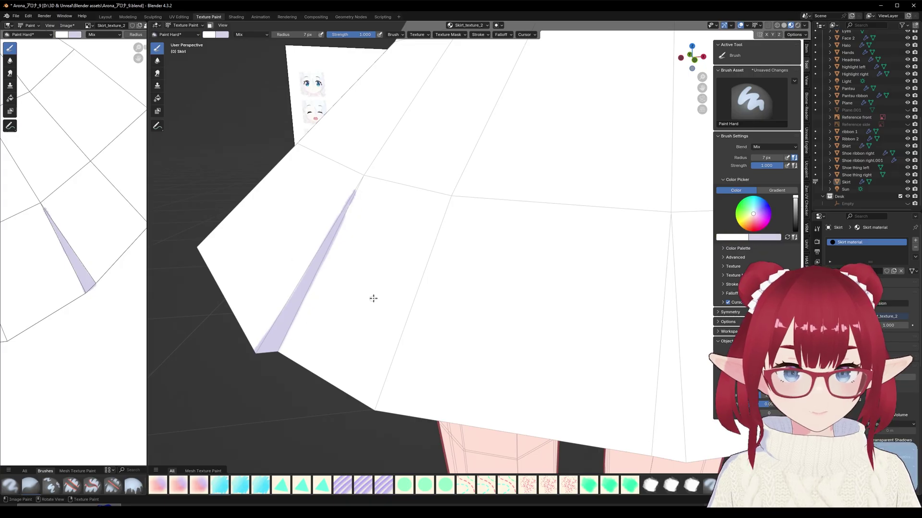
{"action": "key", "text": "f"}
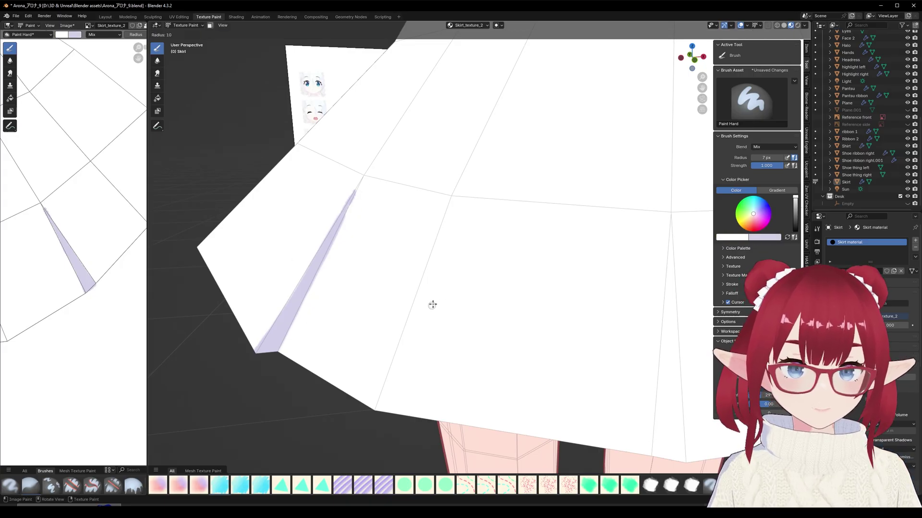
{"action": "left_click", "coordinate": [433, 305]}
{"action": "scroll", "coordinate": [510, 303], "scroll_direction": "down", "scroll_amount": 4}
{"action": "scroll", "coordinate": [346, 266], "scroll_direction": "up", "scroll_amount": 2}
{"action": "key", "text": "x"}
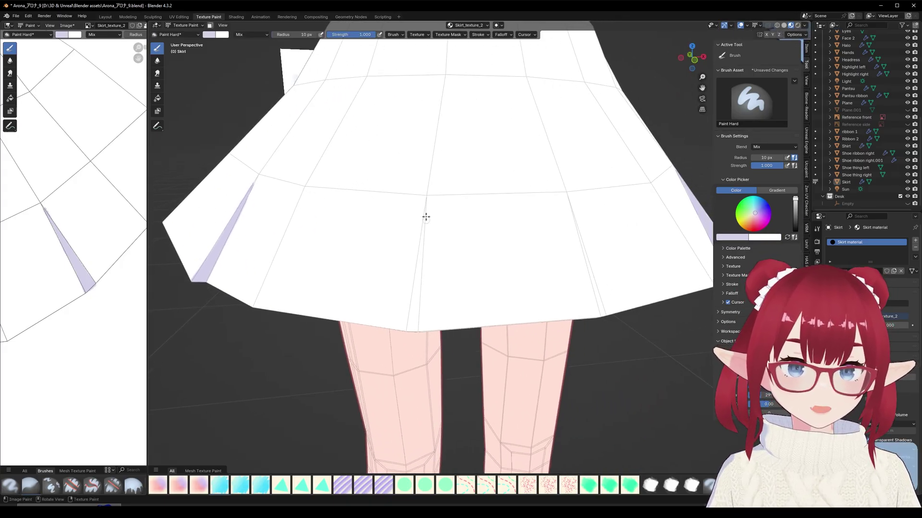
{"action": "left_click_drag", "start_coordinate": [426, 204], "coordinate": [410, 317]}
{"action": "left_click_drag", "start_coordinate": [576, 222], "coordinate": [597, 310]}
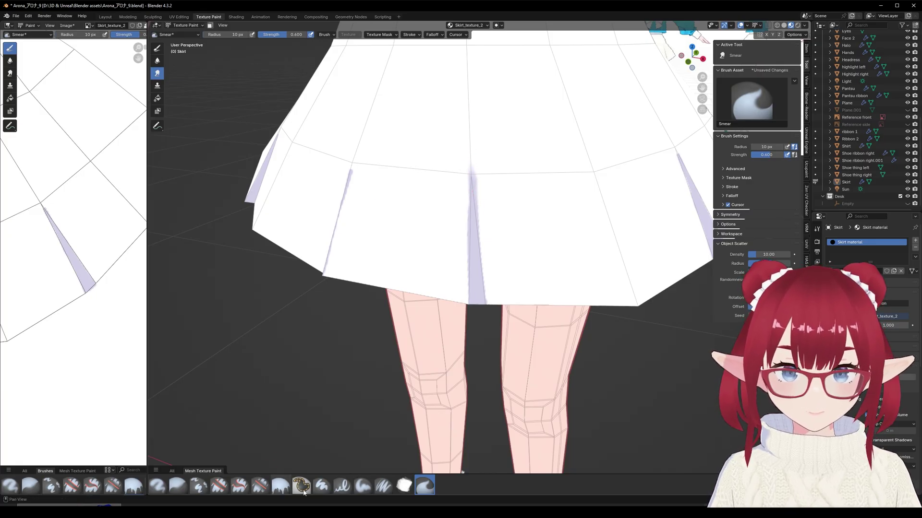
Set the Paint Soft brush to white sampled from the skirt, and try out the Blur and Smear brushes.
{"action": "left_click", "coordinate": [362, 486]}
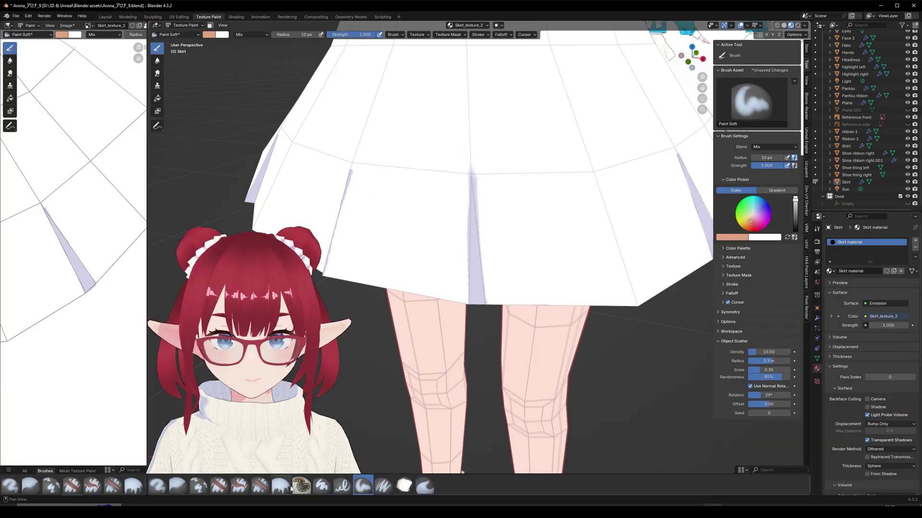
{"action": "key", "text": "shift+x"}
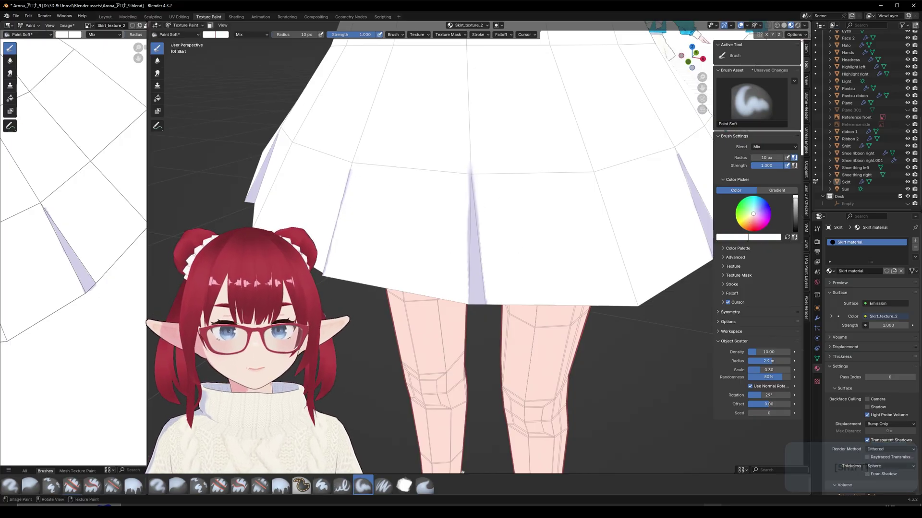
{"action": "middle_click_drag", "start_coordinate": [260, 229], "coordinate": [389, 280]}
{"action": "left_click", "coordinate": [177, 485]}
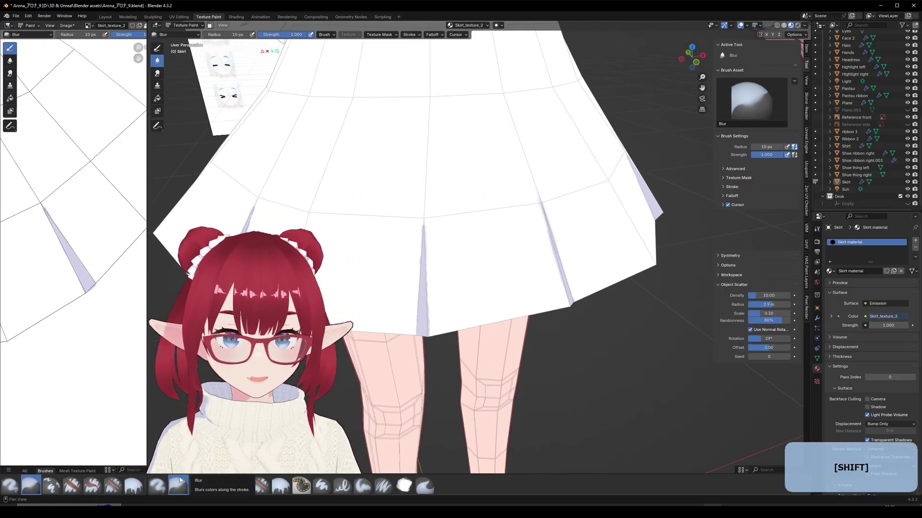
{"action": "left_click", "coordinate": [425, 486]}
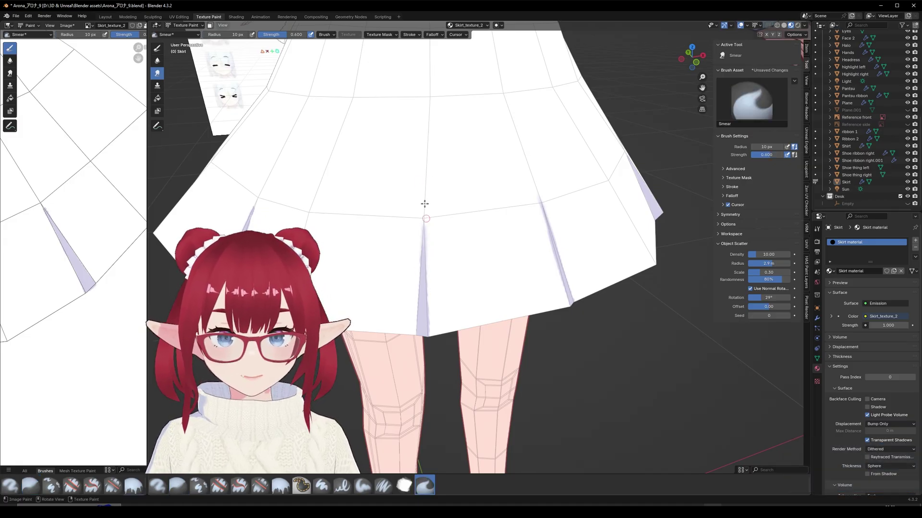
Turn off the wireframe overlay in the 3D view to see the painted skirt folds without mesh lines.
{"action": "left_click", "coordinate": [747, 25]}
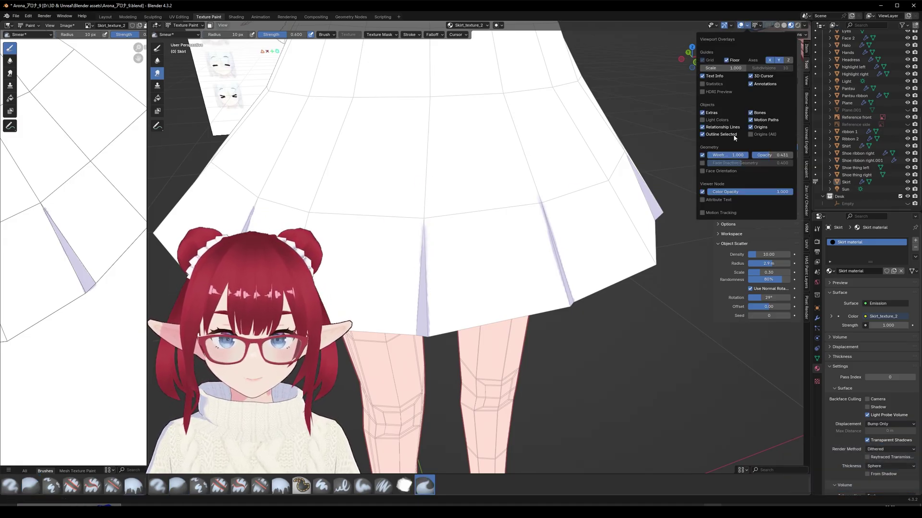
{"action": "left_click", "coordinate": [703, 155]}
{"action": "scroll", "coordinate": [537, 269], "scroll_direction": "down", "scroll_amount": 8}
{"action": "middle_click_drag", "start_coordinate": [523, 307], "coordinate": [495, 264]}
{"action": "scroll", "coordinate": [493, 292], "scroll_direction": "up", "scroll_amount": 3}
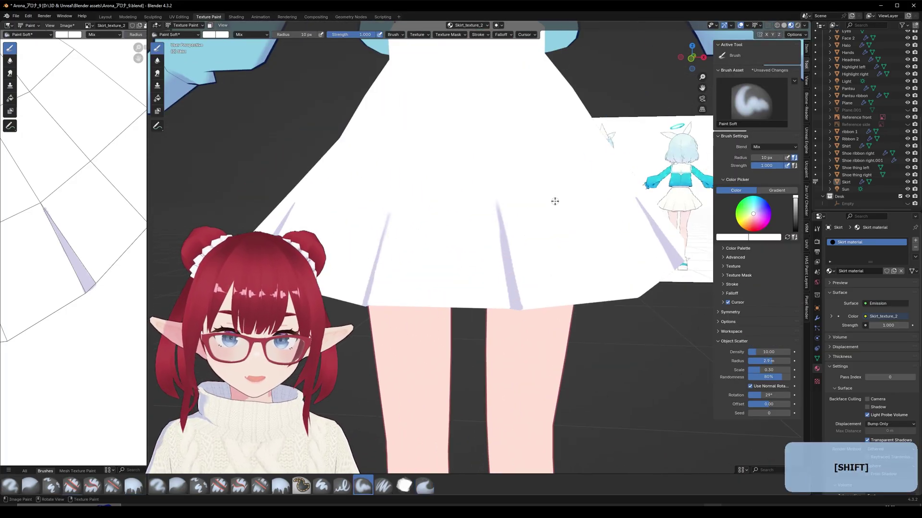
Fade the front middle folds with white Paint Soft strokes at a 23 px radius, undoing the last stroke.
{"action": "key", "text": "f"}
{"action": "left_click", "coordinate": [540, 204]}
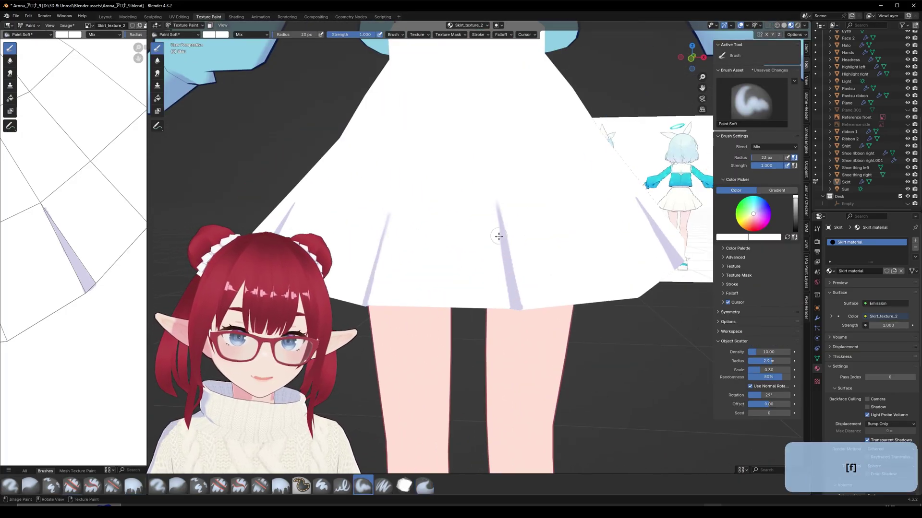
{"action": "left_click_drag", "start_coordinate": [497, 211], "coordinate": [509, 307]}
{"action": "left_click_drag", "start_coordinate": [387, 226], "coordinate": [371, 311]}
{"action": "key", "text": "ctrl+z"}
Examine the faded folds on the whole figure and in the skirt's UV layout.
{"action": "scroll", "coordinate": [497, 364], "scroll_direction": "down", "scroll_amount": 6}
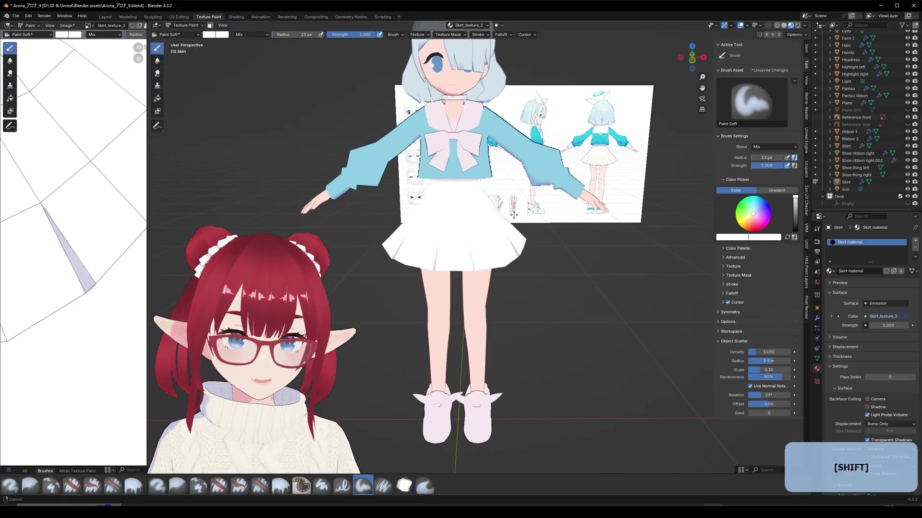
{"action": "middle_click_drag", "start_coordinate": [524, 194], "coordinate": [497, 232], "text": "shift"}
{"action": "scroll", "coordinate": [504, 231], "scroll_direction": "up", "scroll_amount": 4}
{"action": "scroll", "coordinate": [77, 244], "scroll_direction": "down", "scroll_amount": 8}
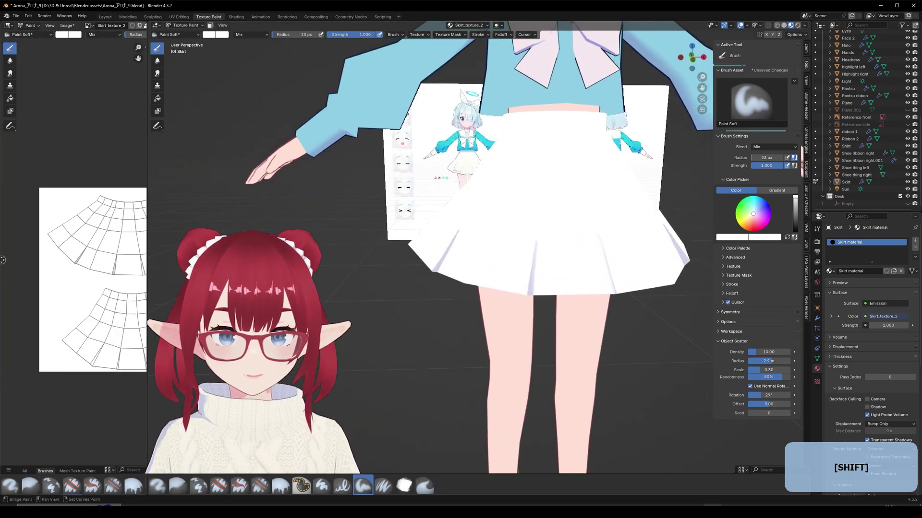
{"action": "scroll", "coordinate": [72, 240], "scroll_direction": "up", "scroll_amount": 8}
{"action": "scroll", "coordinate": [384, 230], "scroll_direction": "down", "scroll_amount": 4}
Sample maroon and orange from the hem symbols on the reference sheet as the Paint Soft brush's two colours.
{"action": "middle_click_drag", "start_coordinate": [384, 231], "coordinate": [446, 249]}
{"action": "middle_click_drag", "start_coordinate": [384, 212], "coordinate": [461, 288], "text": "shift"}
{"action": "scroll", "coordinate": [356, 266], "scroll_direction": "up", "scroll_amount": 4}
{"action": "middle_click_drag", "start_coordinate": [355, 266], "coordinate": [399, 307], "text": "shift"}
{"action": "scroll", "coordinate": [552, 308], "scroll_direction": "up", "scroll_amount": 5}
{"action": "mouse_move", "coordinate": [547, 327]}
{"action": "middle_mouse_down", "text": "shift"}
{"action": "mouse_move", "coordinate": [508, 337]}
{"action": "mouse_move", "coordinate": [502, 378]}
{"action": "middle_mouse_up", "text": "shift"}
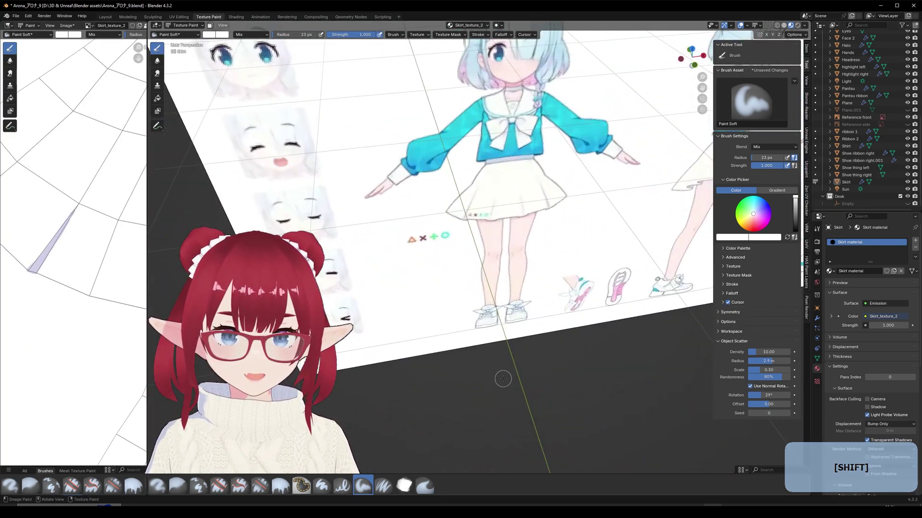
{"action": "key", "text": "shift+x"}
{"action": "key", "text": "x"}
{"action": "key", "text": "shift+x"}
{"action": "scroll", "coordinate": [432, 245], "scroll_direction": "down", "scroll_amount": 5}
{"action": "mouse_move", "coordinate": [461, 307]}
{"action": "middle_mouse_down", "text": "shift"}
{"action": "mouse_move", "coordinate": [477, 425]}
{"action": "mouse_move", "coordinate": [467, 296]}
{"action": "mouse_move", "coordinate": [459, 288]}
{"action": "middle_mouse_up", "text": "shift"}
{"action": "scroll", "coordinate": [467, 295], "scroll_direction": "up", "scroll_amount": 3}
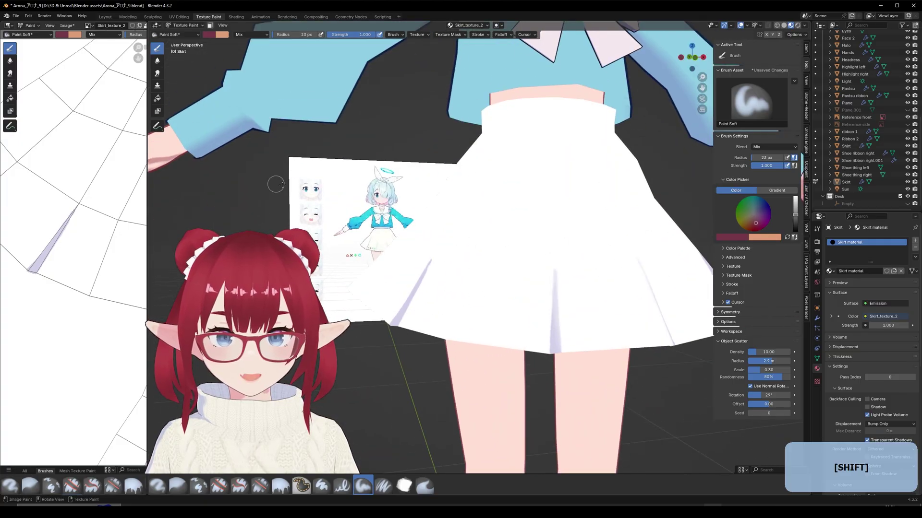
Enlarge the image editor and try a 7 px maroon soft stroke on the skirt's left hem panel.
{"action": "left_click_drag", "start_coordinate": [148, 318], "coordinate": [635, 288]}
{"action": "key", "text": "f"}
{"action": "left_click", "coordinate": [312, 261]}
{"action": "left_click_drag", "start_coordinate": [310, 283], "coordinate": [331, 278]}
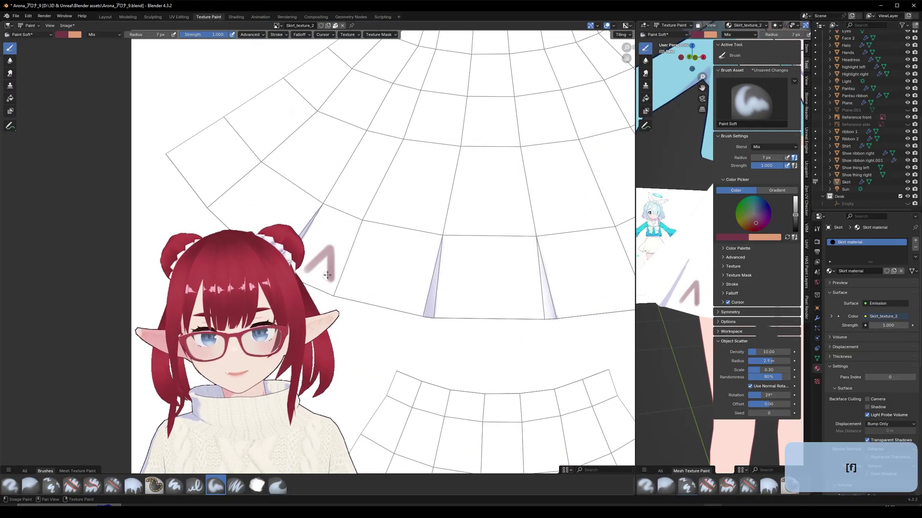
{"action": "key", "text": "x"}
{"action": "key", "text": "ctrl+z"}
Switch to the Paint Hard brush and sample maroon and orange for it from the reference symbols.
{"action": "left_click", "coordinate": [175, 486]}
{"action": "key", "text": "x"}
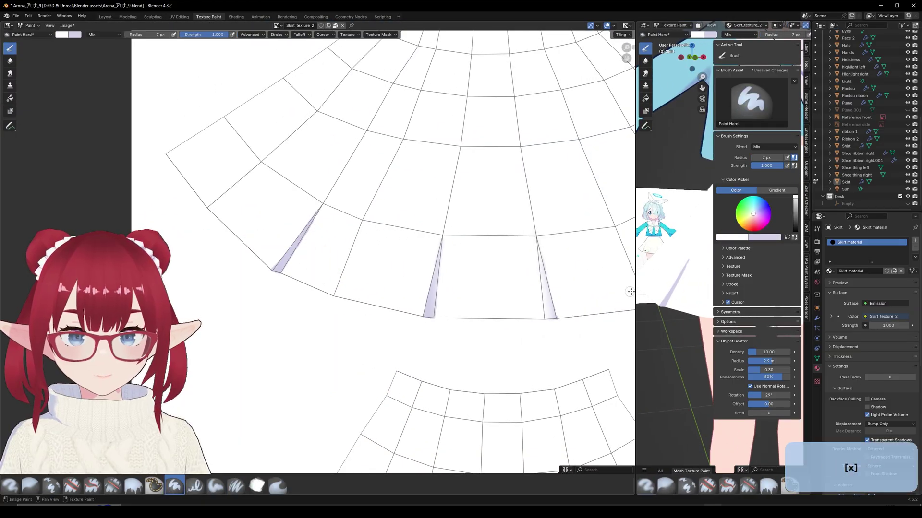
{"action": "left_click_drag", "start_coordinate": [630, 291], "coordinate": [193, 291]}
{"action": "key", "text": "x"}
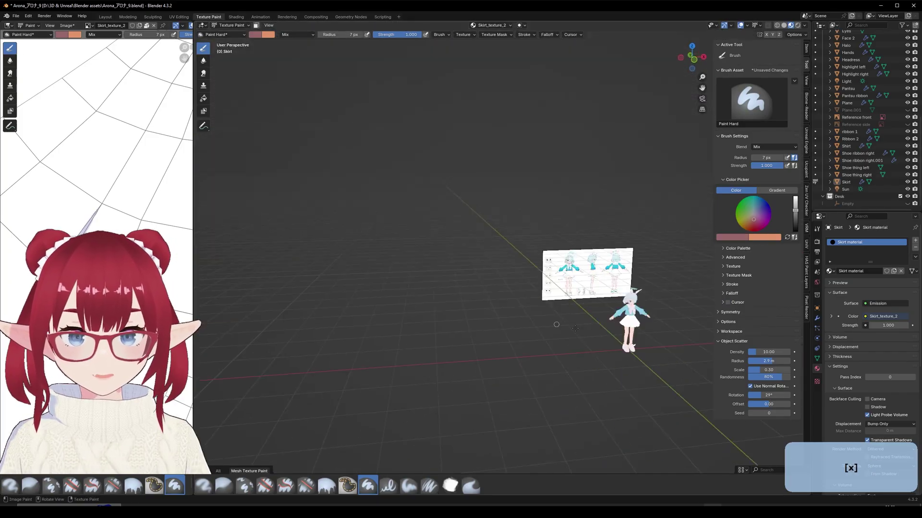
{"action": "middle_click_drag", "start_coordinate": [575, 328], "coordinate": [469, 282], "text": "shift"}
{"action": "scroll", "coordinate": [469, 282], "scroll_direction": "up", "scroll_amount": 14}
{"action": "scroll", "coordinate": [469, 282], "scroll_direction": "down", "scroll_amount": 5}
Enlarge the image editor and draw a small orange triangle beside the left hem fold with a 3 px brush.
{"action": "left_click_drag", "start_coordinate": [193, 228], "coordinate": [644, 226]}
{"action": "scroll", "coordinate": [296, 222], "scroll_direction": "down", "scroll_amount": 3}
{"action": "scroll", "coordinate": [322, 220], "scroll_direction": "up", "scroll_amount": 5}
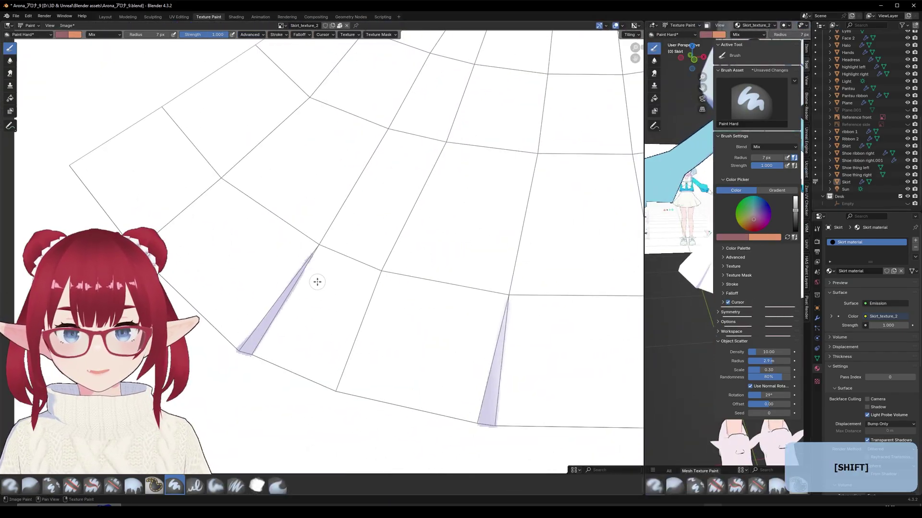
{"action": "key", "text": "x"}
{"action": "mouse_move", "coordinate": [291, 352]}
{"action": "left_mouse_down"}
{"action": "mouse_move", "coordinate": [328, 354]}
{"action": "mouse_move", "coordinate": [325, 309]}
{"action": "mouse_move", "coordinate": [323, 345]}
{"action": "mouse_move", "coordinate": [296, 336]}
{"action": "left_mouse_up"}
{"action": "key", "text": "ctrl+z"}
{"action": "key", "text": "f"}
{"action": "key", "text": "ctrl+z"}
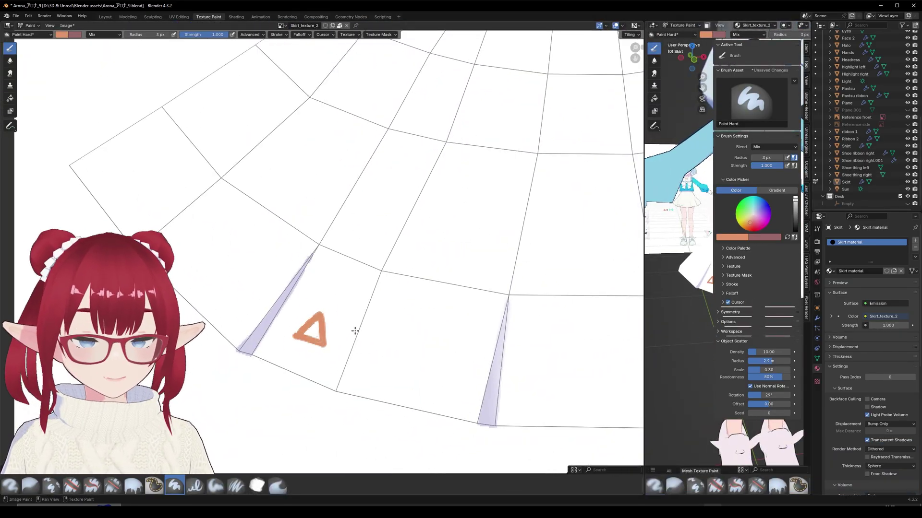
Hide the sidebar and draw a maroon X beside the orange triangle, redoing the strokes that miss.
{"action": "key", "text": "n"}
{"action": "key", "text": "x"}
{"action": "left_click_drag", "start_coordinate": [367, 329], "coordinate": [337, 346]}
{"action": "mouse_move", "coordinate": [345, 320]}
{"action": "left_mouse_down"}
{"action": "mouse_move", "coordinate": [364, 353]}
{"action": "mouse_move", "coordinate": [335, 359]}
{"action": "left_mouse_up"}
{"action": "key", "text": "ctrl+z"}
{"action": "key", "text": "ctrl+z"}
{"action": "left_click_drag", "start_coordinate": [344, 332], "coordinate": [364, 366]}
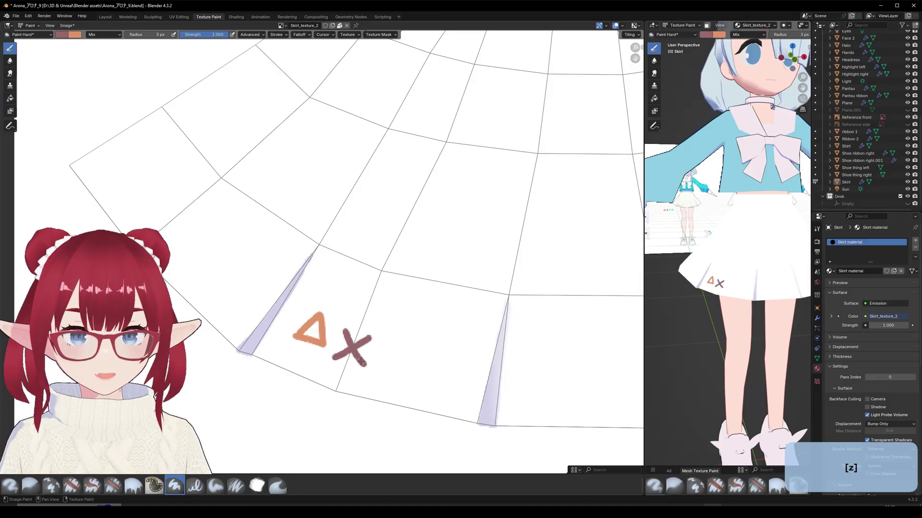
Trim the triangle's outer left edge with sampled white and check the two symbols on the skirt model.
{"action": "key", "text": "shift+x"}
{"action": "left_click_drag", "start_coordinate": [301, 344], "coordinate": [293, 331]}
{"action": "scroll", "coordinate": [725, 283], "scroll_direction": "down", "scroll_amount": 5}
{"action": "mouse_move", "coordinate": [710, 269]}
{"action": "middle_mouse_down", "text": "shift"}
{"action": "mouse_move", "coordinate": [758, 384]}
{"action": "mouse_move", "coordinate": [763, 288]}
{"action": "middle_mouse_up", "text": "shift"}
{"action": "scroll", "coordinate": [720, 269], "scroll_direction": "up", "scroll_amount": 6}
{"action": "middle_click_drag", "start_coordinate": [691, 240], "coordinate": [606, 261], "text": "shift"}
{"action": "scroll", "coordinate": [691, 307], "scroll_direction": "up", "scroll_amount": 2}
{"action": "middle_click_drag", "start_coordinate": [691, 314], "coordinate": [725, 283], "text": "shift"}
{"action": "scroll", "coordinate": [726, 284], "scroll_direction": "up", "scroll_amount": 4}
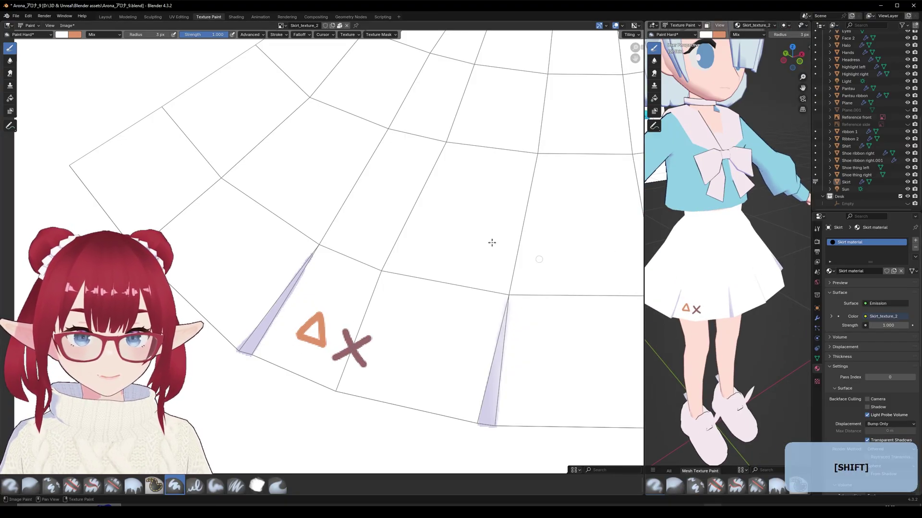
Show the Arona_reference_upscaled.png image in the image editor in place of the skirt texture.
{"action": "scroll", "coordinate": [492, 243], "scroll_direction": "down", "scroll_amount": 6}
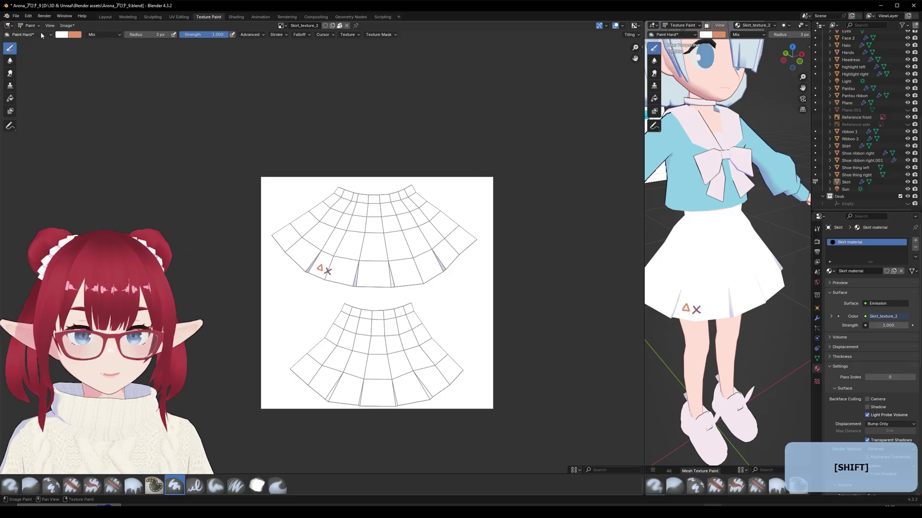
{"action": "double_click", "coordinate": [296, 26]}
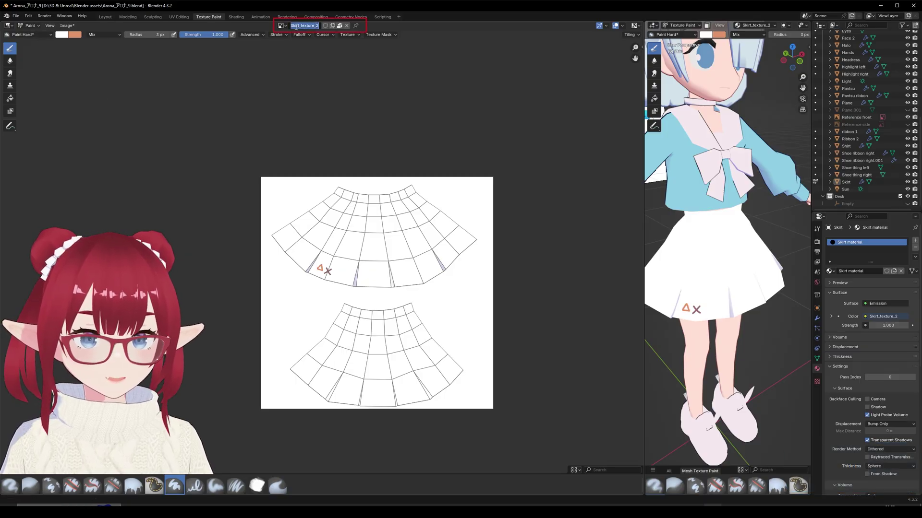
{"action": "left_click", "coordinate": [284, 26]}
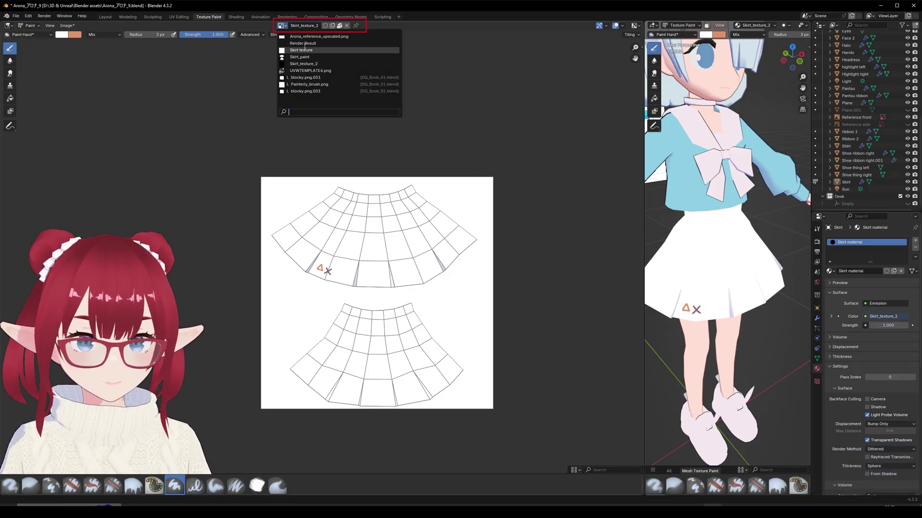
{"action": "left_click", "coordinate": [312, 37]}
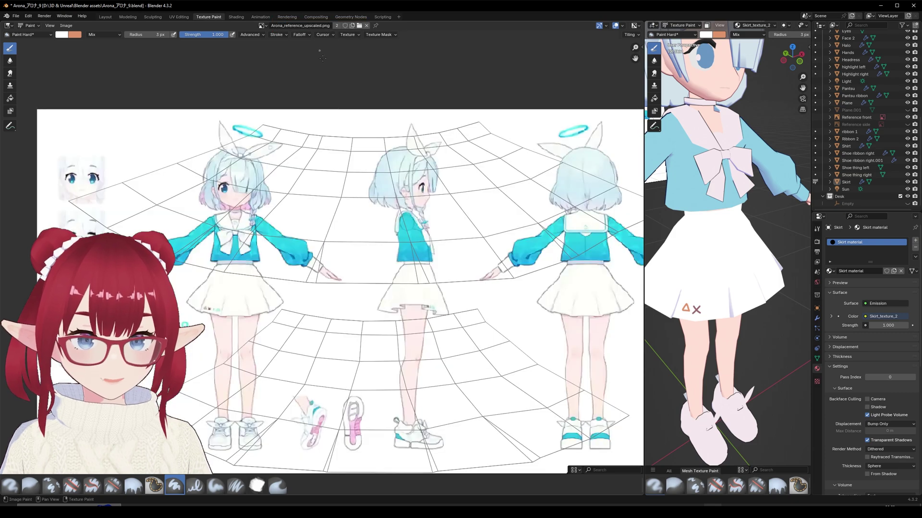
Sample green from the plus symbol and cyan from the circle symbol as the two brush colours.
{"action": "scroll", "coordinate": [199, 320], "scroll_direction": "up", "scroll_amount": 4}
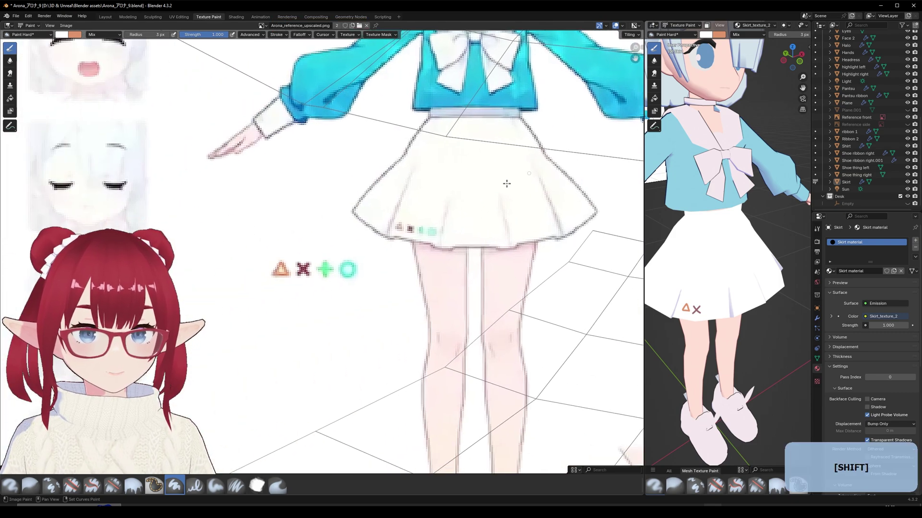
{"action": "key", "text": "shift+x"}
{"action": "key", "text": "x"}
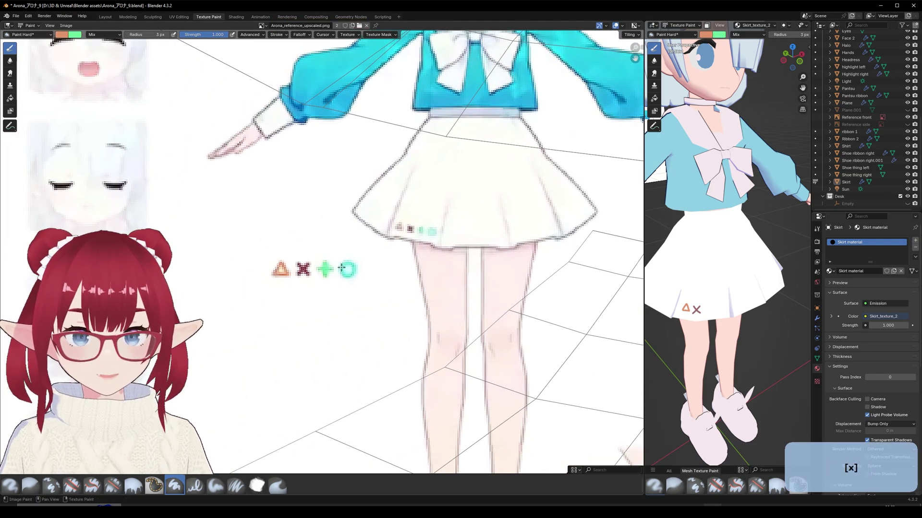
{"action": "key", "text": "shift+x"}
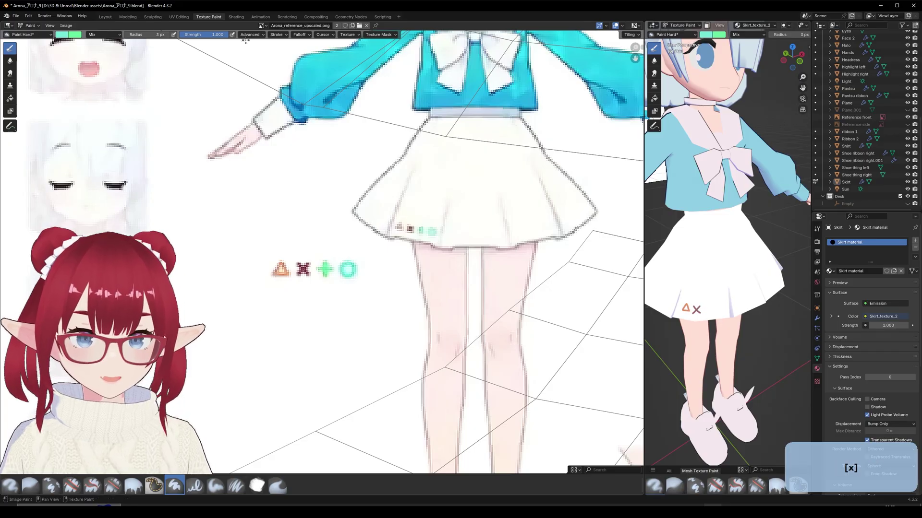
Show Skirt_texture_2 in the image editor again, framed on the free space beside the X symbol.
{"action": "left_click", "coordinate": [262, 25]}
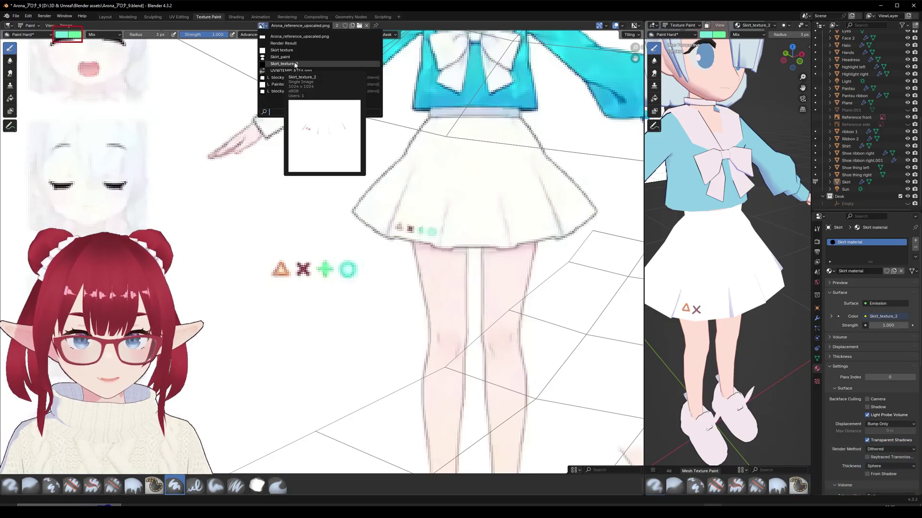
{"action": "left_click", "coordinate": [296, 65]}
{"action": "scroll", "coordinate": [332, 180], "scroll_direction": "down", "scroll_amount": 7}
{"action": "middle_click_drag", "start_coordinate": [445, 224], "coordinate": [381, 233], "text": "shift"}
{"action": "scroll", "coordinate": [336, 234], "scroll_direction": "up", "scroll_amount": 5}
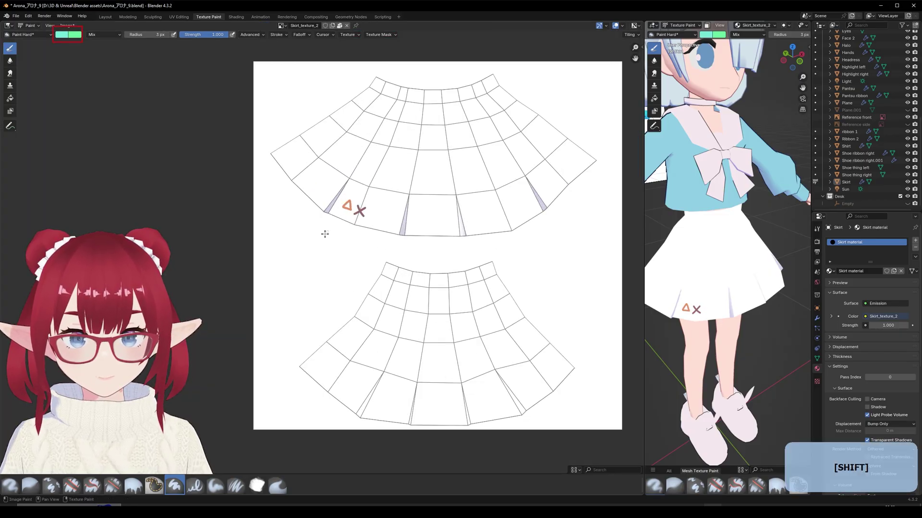
{"action": "scroll", "coordinate": [324, 234], "scroll_direction": "up", "scroll_amount": 8}
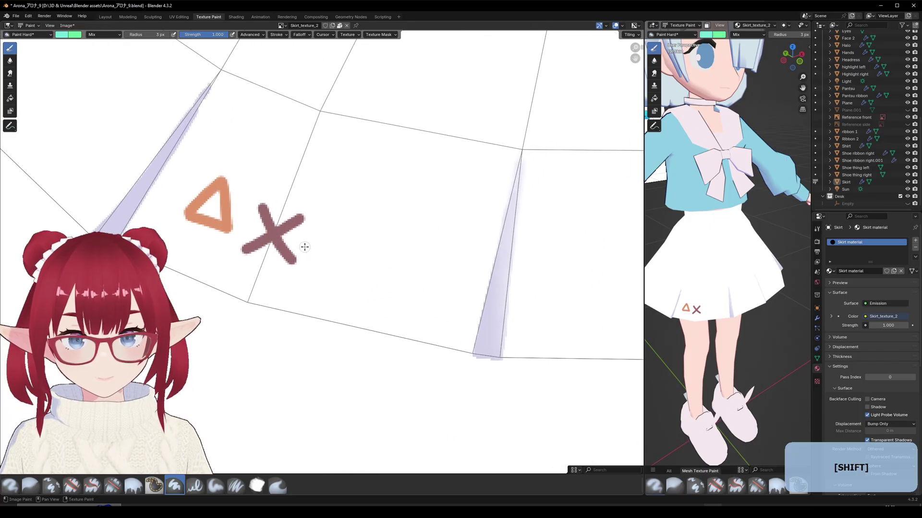
Paint a green plus and a cyan circle in a row beside the X symbol on the skirt hem.
{"action": "key", "text": "x"}
{"action": "left_click_drag", "start_coordinate": [334, 215], "coordinate": [323, 264]}
{"action": "key", "text": "ctrl+z"}
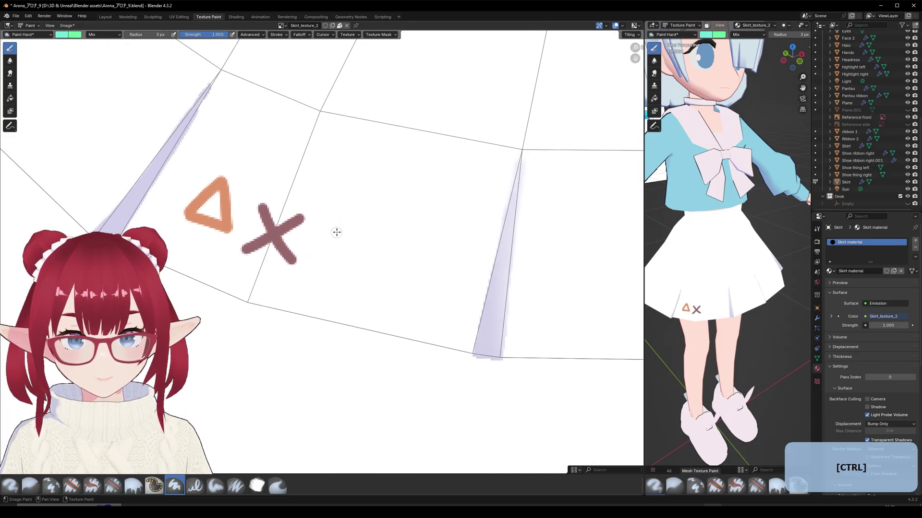
{"action": "left_click_drag", "start_coordinate": [336, 219], "coordinate": [321, 267]}
{"action": "left_click_drag", "start_coordinate": [307, 250], "coordinate": [363, 247]}
{"action": "key", "text": "ctrl+z"}
{"action": "key", "text": "ctrl+z"}
{"action": "left_click_drag", "start_coordinate": [343, 213], "coordinate": [328, 272]}
{"action": "mouse_move", "coordinate": [403, 226]}
{"action": "left_mouse_down"}
{"action": "mouse_move", "coordinate": [402, 269]}
{"action": "mouse_move", "coordinate": [404, 227]}
{"action": "mouse_move", "coordinate": [426, 261]}
{"action": "left_mouse_up"}
{"action": "key", "text": "shift+x"}
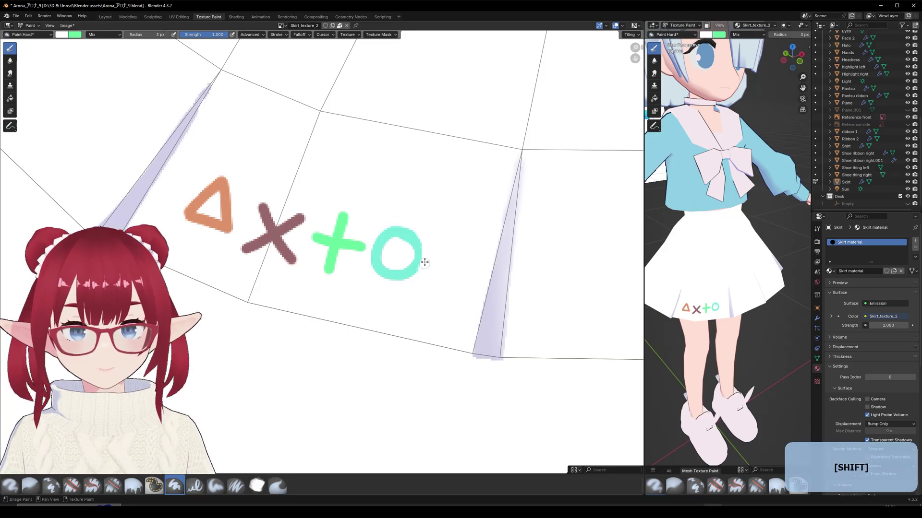
Sample lavender from the skirt and paint a shadow line along the lower edge of the waistband in the texture.
{"action": "scroll", "coordinate": [426, 261], "scroll_direction": "down", "scroll_amount": 13}
{"action": "scroll", "coordinate": [714, 284], "scroll_direction": "down", "scroll_amount": 3}
{"action": "middle_click_drag", "start_coordinate": [713, 284], "coordinate": [680, 269]}
{"action": "middle_click_drag", "start_coordinate": [691, 230], "coordinate": [739, 212], "text": "shift"}
{"action": "scroll", "coordinate": [739, 212], "scroll_direction": "up", "scroll_amount": 8}
{"action": "middle_click_drag", "start_coordinate": [740, 332], "coordinate": [794, 243], "text": "shift"}
{"action": "scroll", "coordinate": [794, 243], "scroll_direction": "up", "scroll_amount": 2}
{"action": "key", "text": "shift+x"}
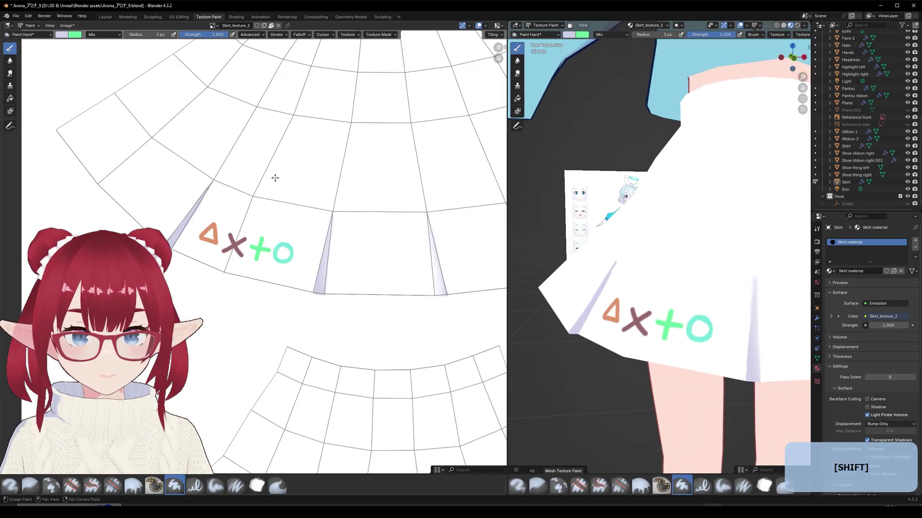
{"action": "middle_click_drag", "start_coordinate": [274, 177], "coordinate": [212, 394]}
{"action": "key", "text": "ctrl+z"}
{"action": "left_click_drag", "start_coordinate": [253, 239], "coordinate": [358, 242]}
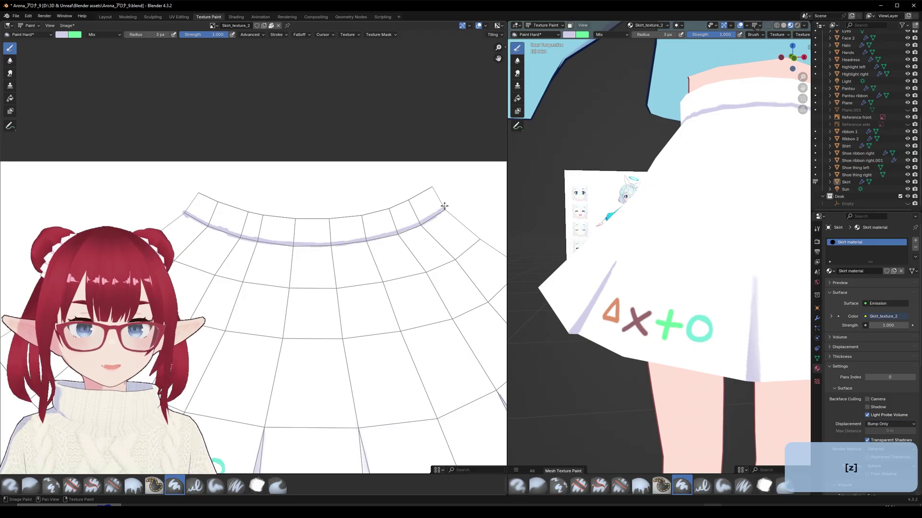
{"action": "key", "text": "shift"}
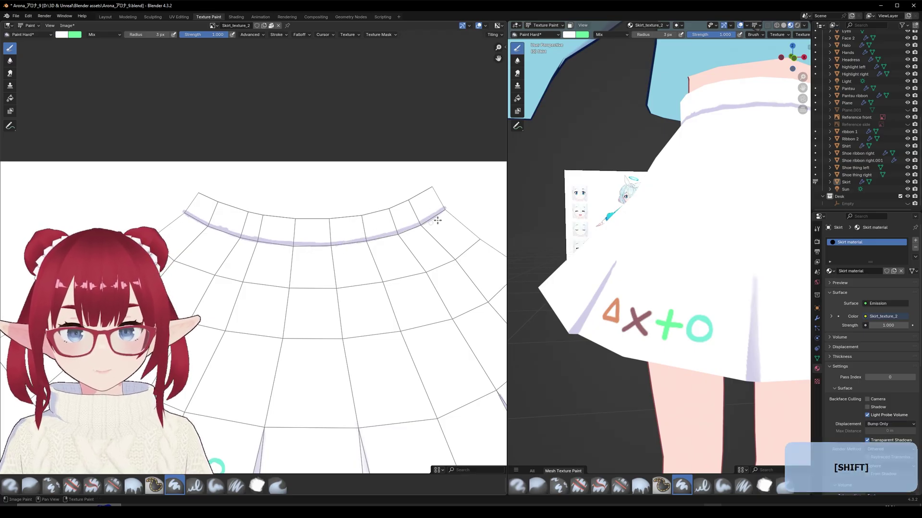
{"action": "key", "text": "ctrl"}
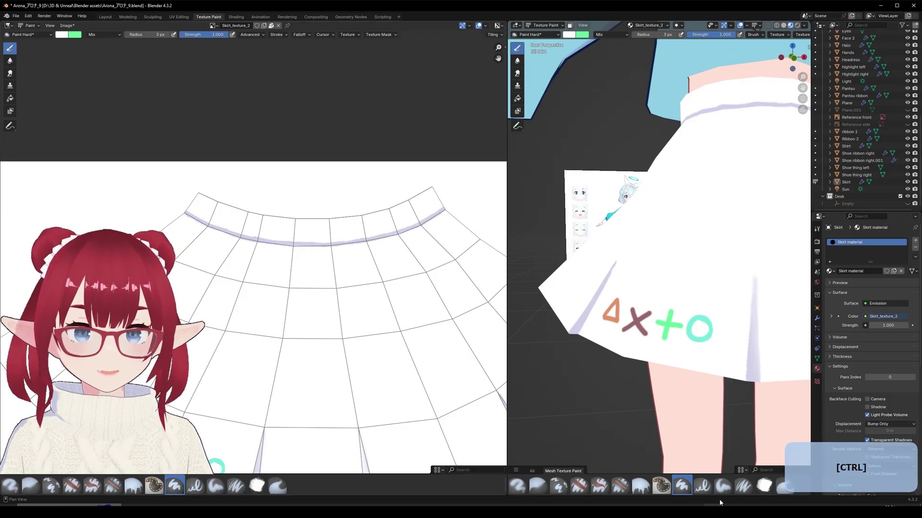
Blur the lavender waistband line along its length using the Blur brush at 5 px radius.
{"action": "left_click", "coordinate": [278, 486]}
{"action": "left_click", "coordinate": [538, 485]}
{"action": "key", "text": "f"}
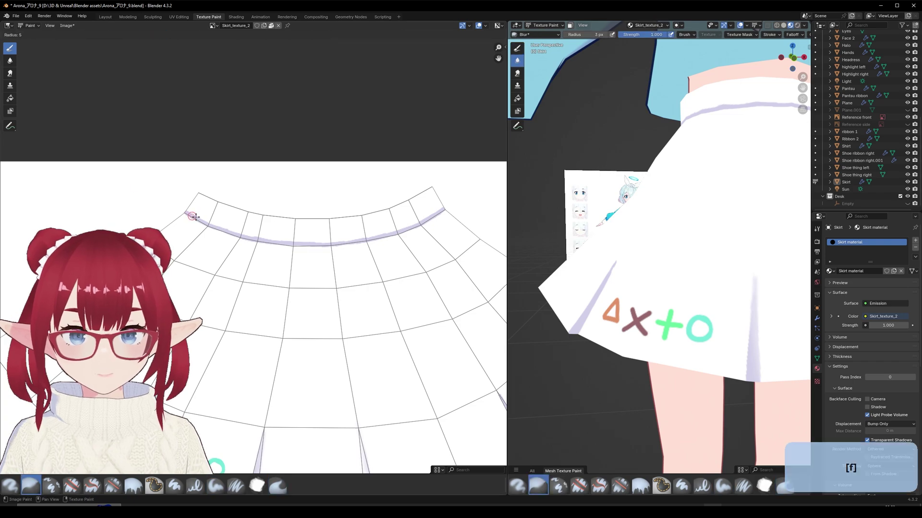
{"action": "left_click", "coordinate": [194, 215]}
{"action": "mouse_move", "coordinate": [194, 215]}
{"action": "left_mouse_down"}
{"action": "mouse_move", "coordinate": [284, 239]}
{"action": "mouse_move", "coordinate": [357, 236]}
{"action": "left_mouse_up"}
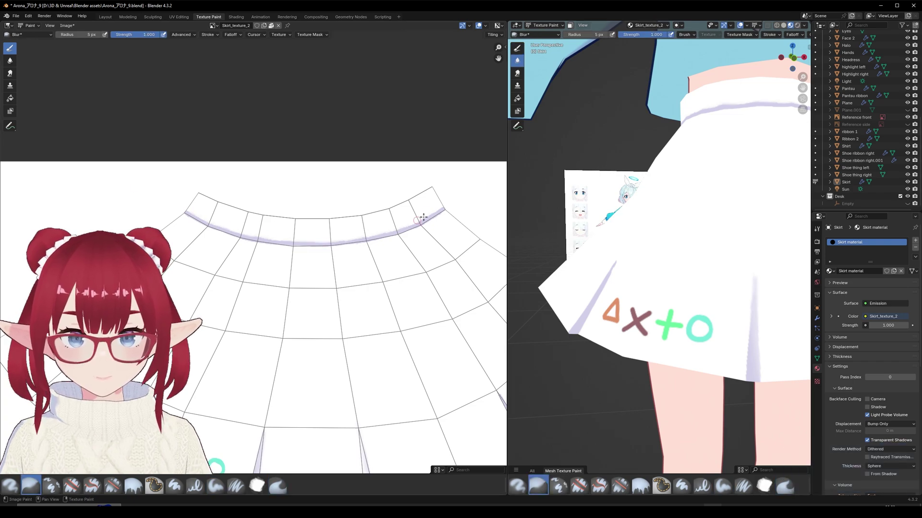
Soften the upper edge of the waistband shadow on the model with white, using an enlarged Paint Soft brush.
{"action": "scroll", "coordinate": [712, 246], "scroll_direction": "down", "scroll_amount": 8}
{"action": "middle_click_drag", "start_coordinate": [713, 246], "coordinate": [703, 247]}
{"action": "scroll", "coordinate": [701, 211], "scroll_direction": "up", "scroll_amount": 10}
{"action": "middle_click_drag", "start_coordinate": [700, 163], "coordinate": [650, 243], "text": "shift"}
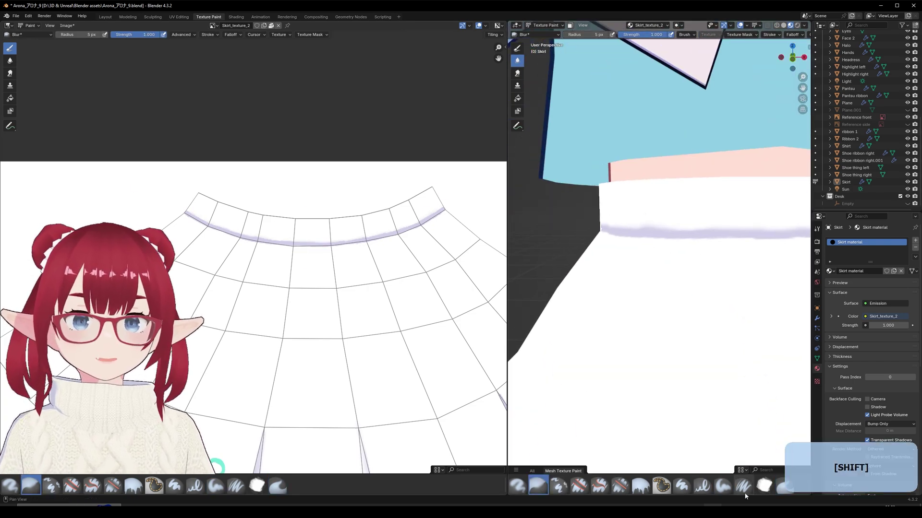
{"action": "left_click", "coordinate": [724, 487]}
{"action": "key", "text": "x"}
{"action": "key", "text": "f"}
{"action": "left_click", "coordinate": [673, 224]}
{"action": "left_click_drag", "start_coordinate": [650, 224], "coordinate": [770, 223]}
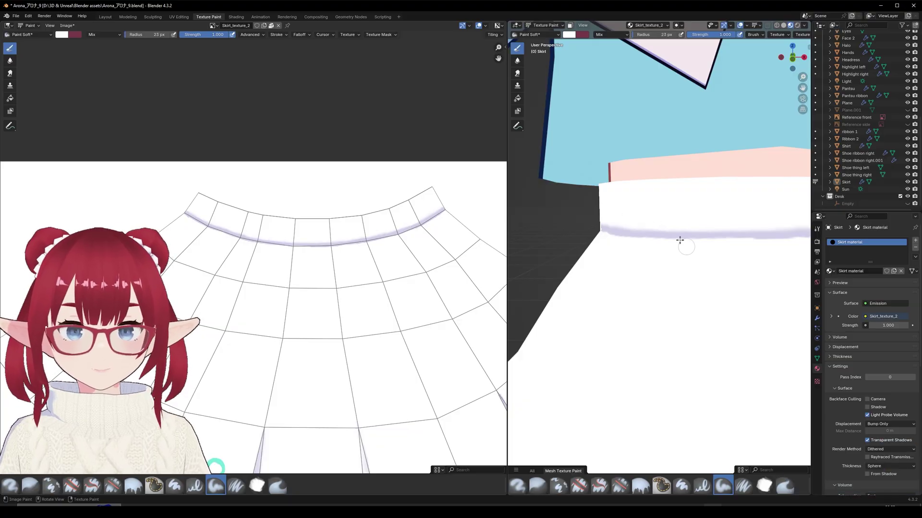
Undo the last Erase Alpha strokes beside the waistband's end and set the brush blending mode to Mix.
{"action": "middle_click_drag", "start_coordinate": [681, 239], "coordinate": [590, 240], "text": "shift"}
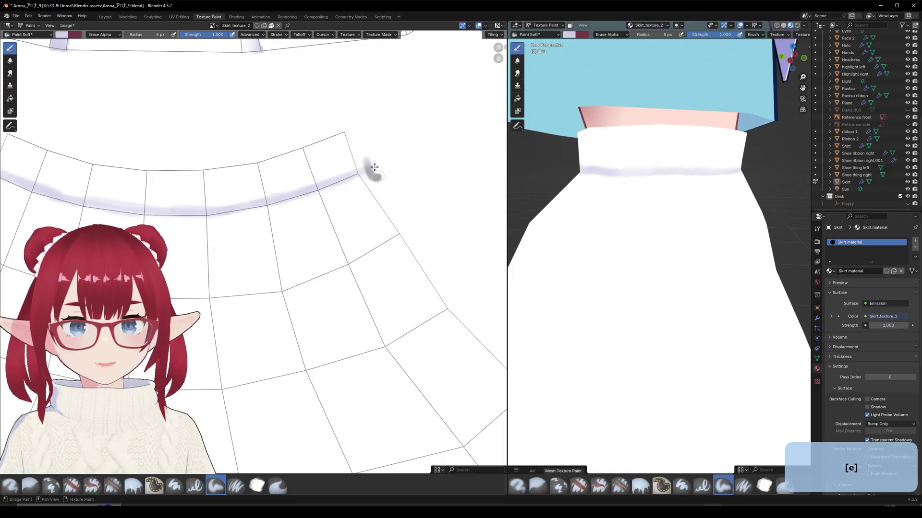
{"action": "key", "text": "ctrl+z"}
{"action": "key", "text": "ctrl+z"}
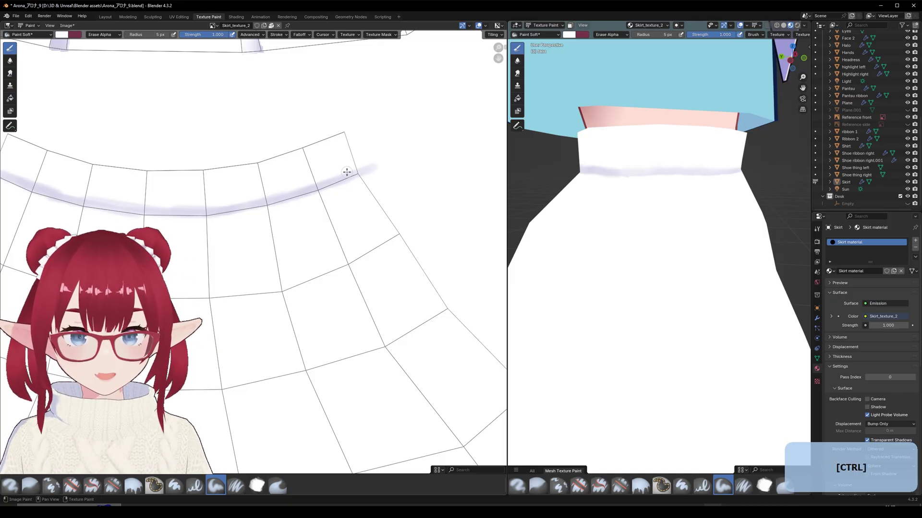
{"action": "left_click", "coordinate": [105, 35]}
{"action": "left_click", "coordinate": [111, 54]}
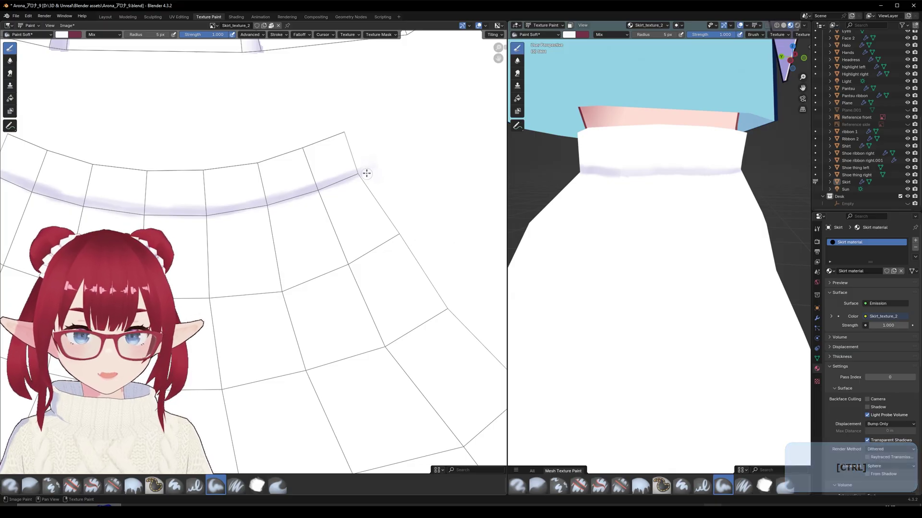
Paint white under the waistband seam on the skirt model with the soft brush at 35 px radius.
{"action": "middle_click_drag", "start_coordinate": [302, 212], "coordinate": [438, 227], "text": "shift"}
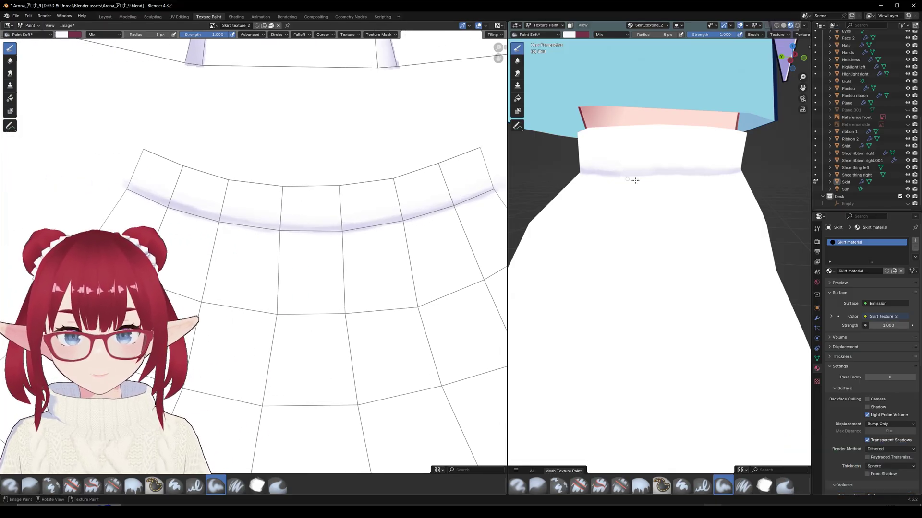
{"action": "mouse_move", "coordinate": [604, 206]}
{"action": "middle_mouse_down"}
{"action": "mouse_move", "coordinate": [574, 222]}
{"action": "mouse_move", "coordinate": [622, 230]}
{"action": "middle_mouse_up"}
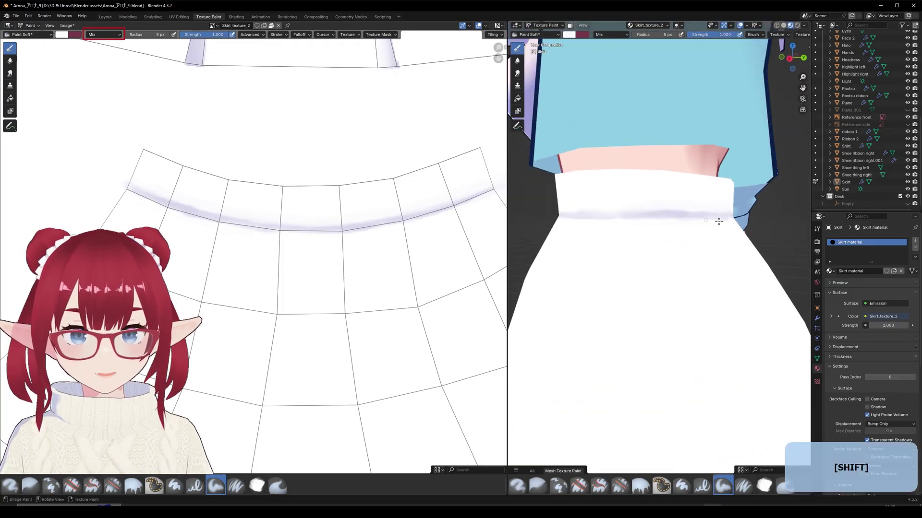
{"action": "key", "text": "f"}
{"action": "left_click", "coordinate": [638, 264]}
{"action": "middle_click_drag", "start_coordinate": [638, 264], "coordinate": [611, 261]}
{"action": "scroll", "coordinate": [611, 262], "scroll_direction": "down", "scroll_amount": 2}
{"action": "left_click_drag", "start_coordinate": [646, 225], "coordinate": [699, 229]}
{"action": "middle_click_drag", "start_coordinate": [672, 230], "coordinate": [620, 231]}
{"action": "middle_click_drag", "start_coordinate": [619, 232], "coordinate": [554, 232], "text": "shift"}
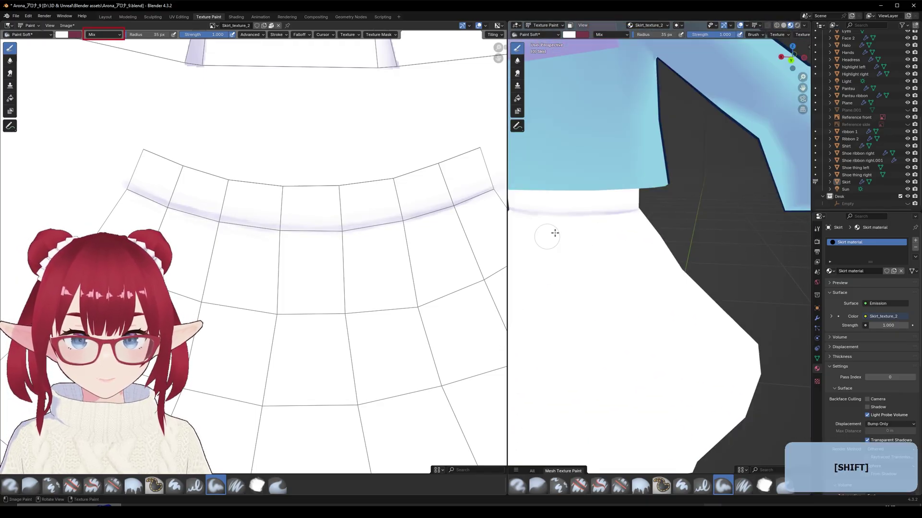
Paint a soft vertical lavender stroke up the waistband on the model with a 15 px brush radius.
{"action": "scroll", "coordinate": [522, 282], "scroll_direction": "down", "scroll_amount": 7}
{"action": "mouse_move", "coordinate": [521, 281]}
{"action": "middle_mouse_down"}
{"action": "mouse_move", "coordinate": [682, 288]}
{"action": "mouse_move", "coordinate": [638, 290]}
{"action": "middle_mouse_up"}
{"action": "middle_click_drag", "start_coordinate": [638, 291], "coordinate": [720, 288], "text": "shift"}
{"action": "scroll", "coordinate": [643, 296], "scroll_direction": "up", "scroll_amount": 7}
{"action": "middle_click_drag", "start_coordinate": [672, 279], "coordinate": [617, 247], "text": "shift"}
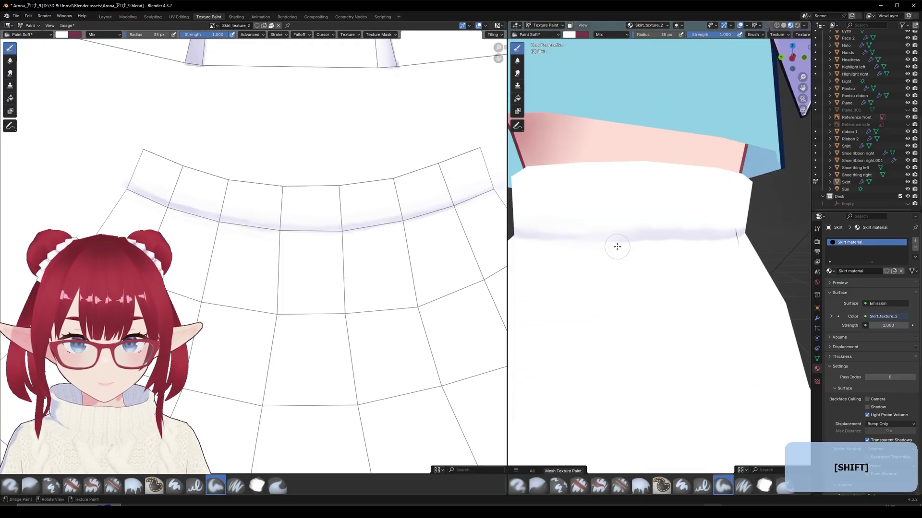
{"action": "key", "text": "f"}
{"action": "left_click", "coordinate": [612, 246]}
{"action": "key", "text": "shift+x"}
{"action": "left_click_drag", "start_coordinate": [594, 232], "coordinate": [597, 177]}
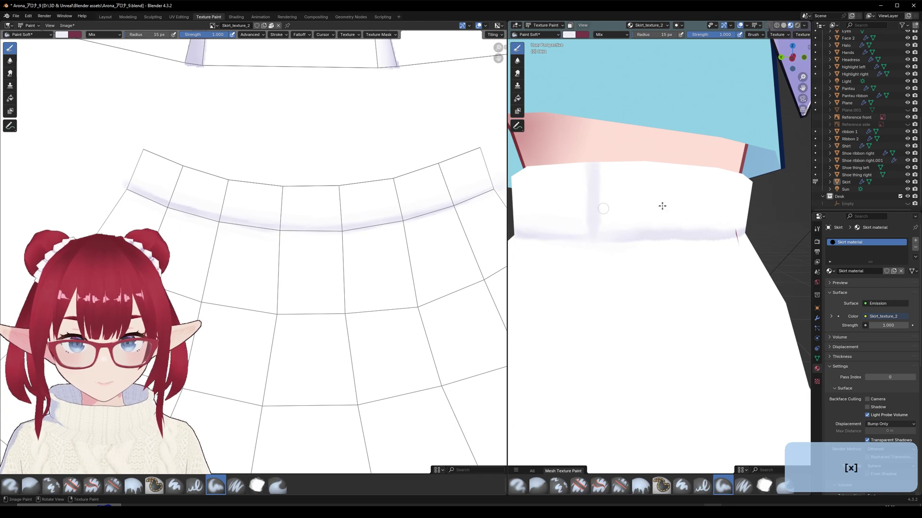
Widen the 3D viewport across the image editor, hide the Reference front image and view the whole character.
{"action": "scroll", "coordinate": [662, 206], "scroll_direction": "down", "scroll_amount": 7}
{"action": "middle_click_drag", "start_coordinate": [715, 280], "coordinate": [519, 243]}
{"action": "scroll", "coordinate": [651, 296], "scroll_direction": "down", "scroll_amount": 5}
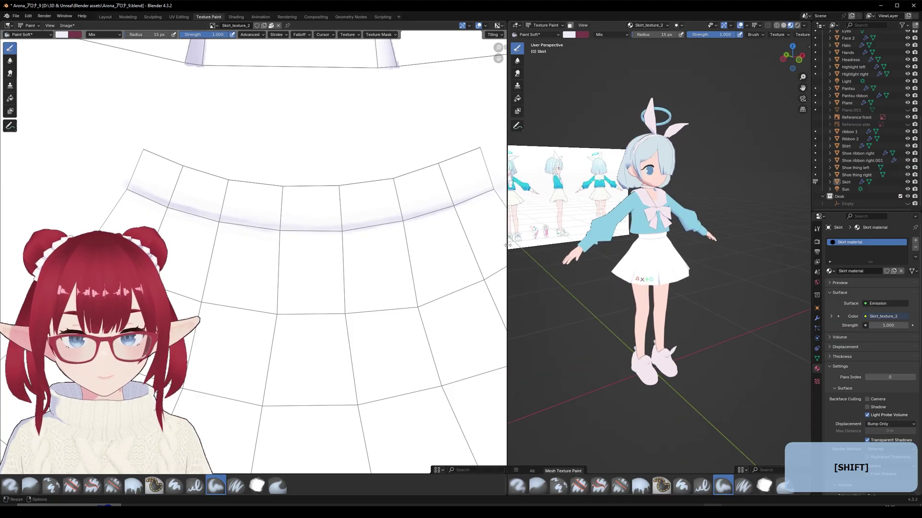
{"action": "left_click_drag", "start_coordinate": [507, 245], "coordinate": [52, 245]}
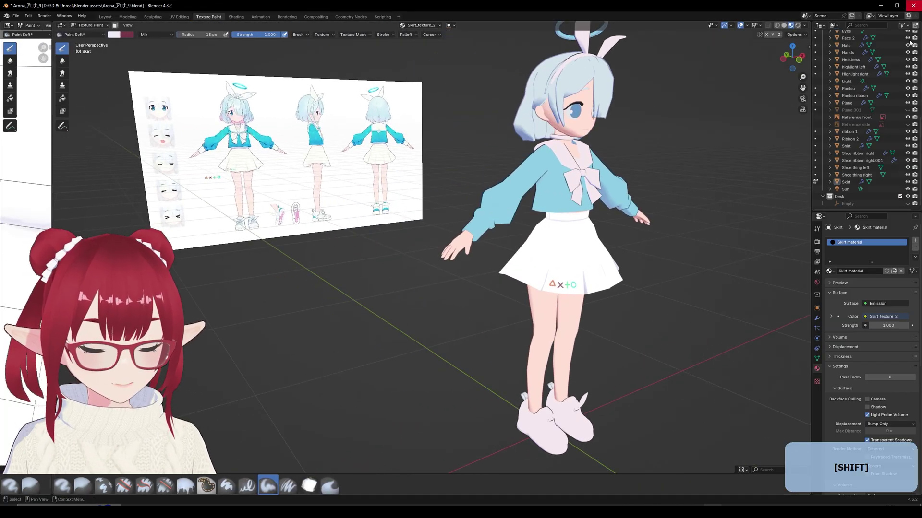
{"action": "left_click", "coordinate": [907, 117]}
{"action": "middle_click_drag", "start_coordinate": [664, 134], "coordinate": [570, 235]}
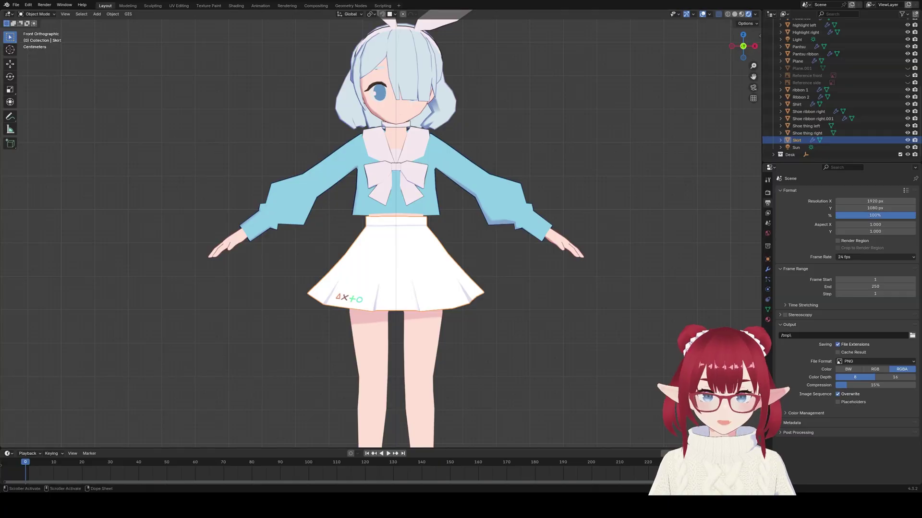